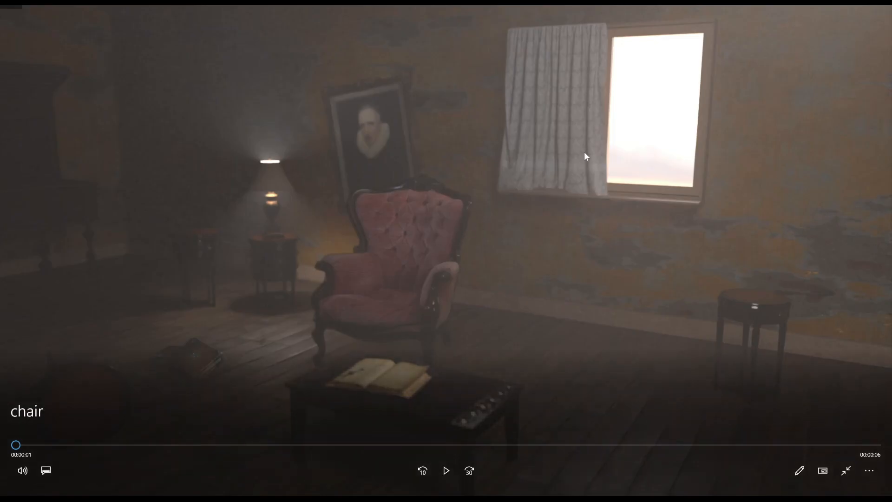
# Step: Play the finished chair video clip
pyautogui.click(446, 471)
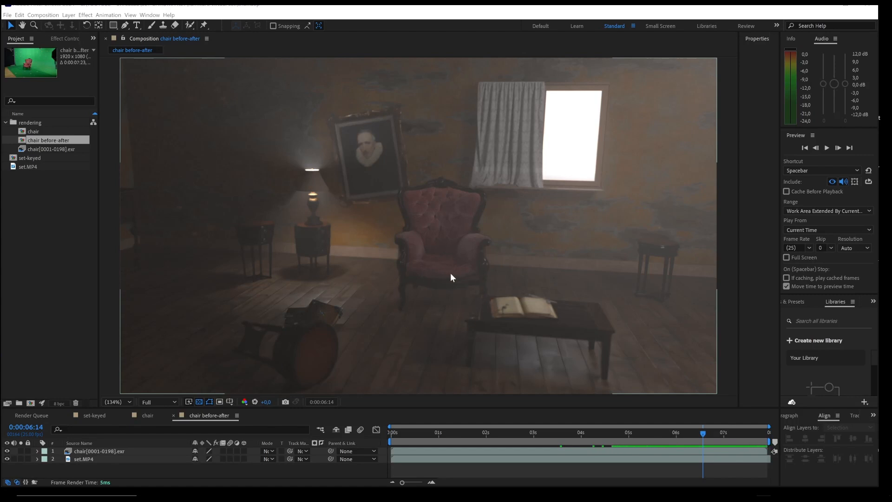
# Step: In After Effects, compare the chair render with the set.MP4 footage by toggling the render layer's visibility, including on the first frame
pyautogui.click(7, 450)
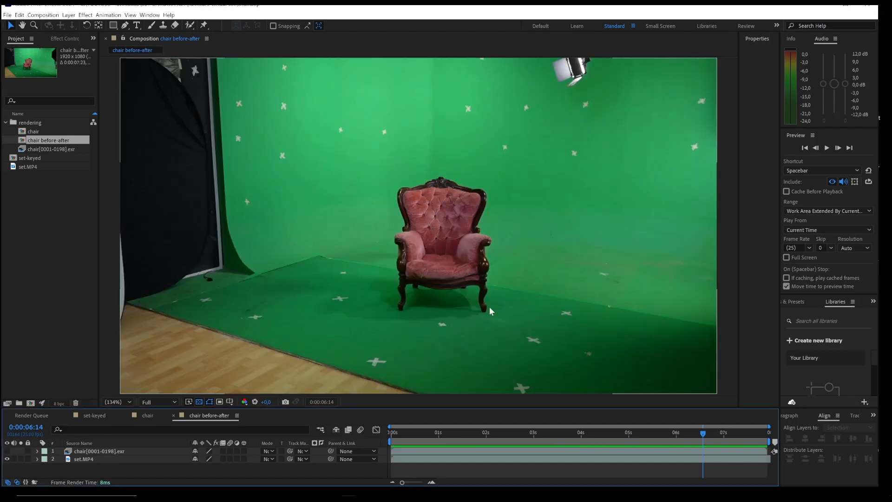
pyautogui.click(7, 451)
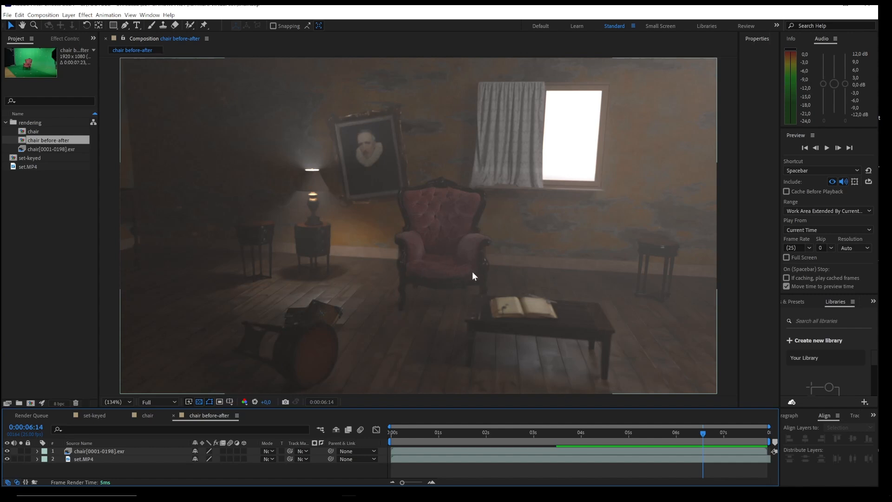
pyautogui.click(8, 451)
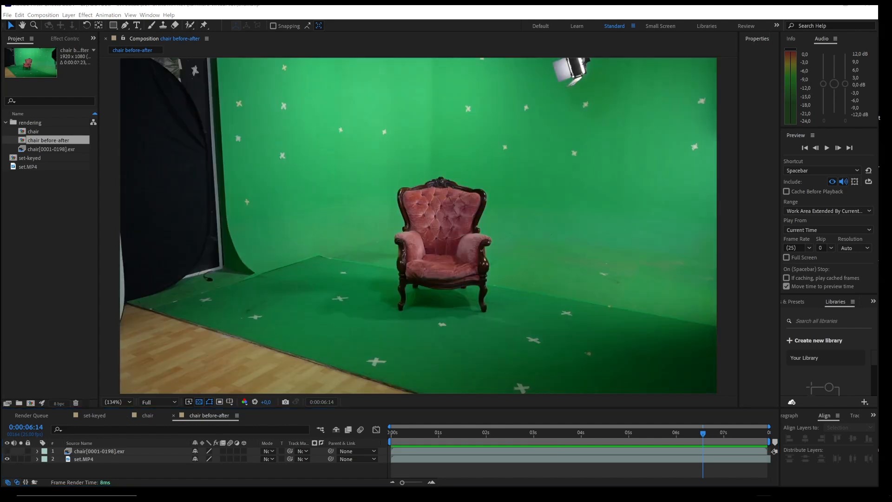
pyautogui.press('Home')
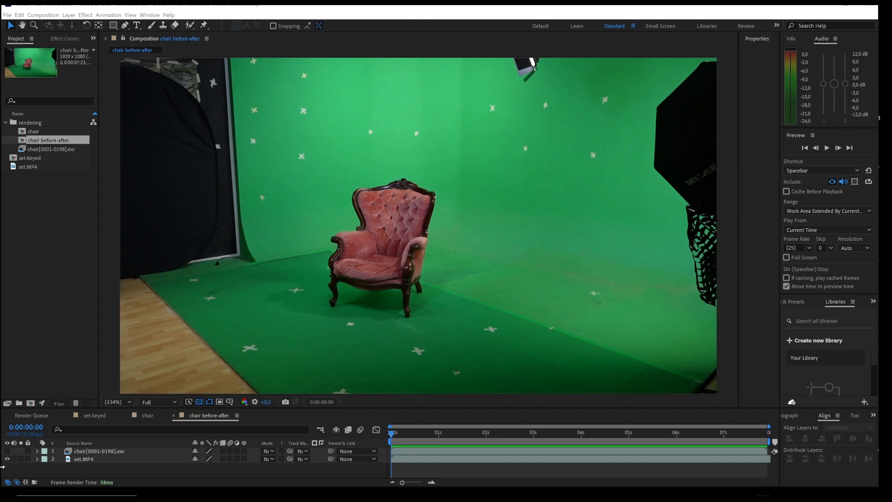
pyautogui.click(7, 451)
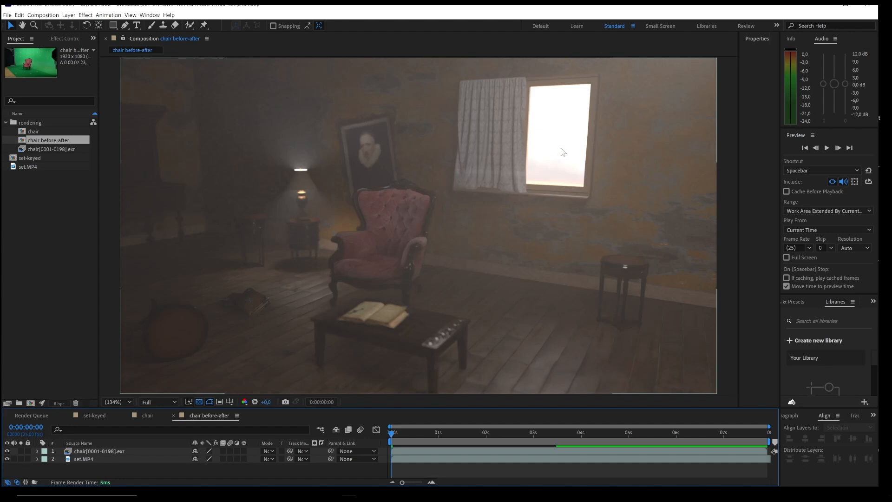
pyautogui.click(7, 451)
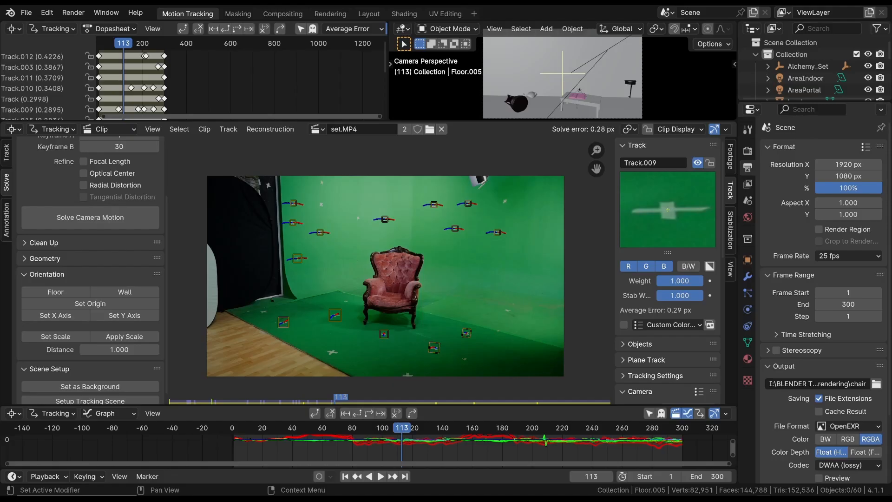
# Step: Switch to Blender's motion tracking setup and select wall markers in the set.MP4 clip, including Track.015, to inspect their tracking
pyautogui.scroll(1, 393, 195)
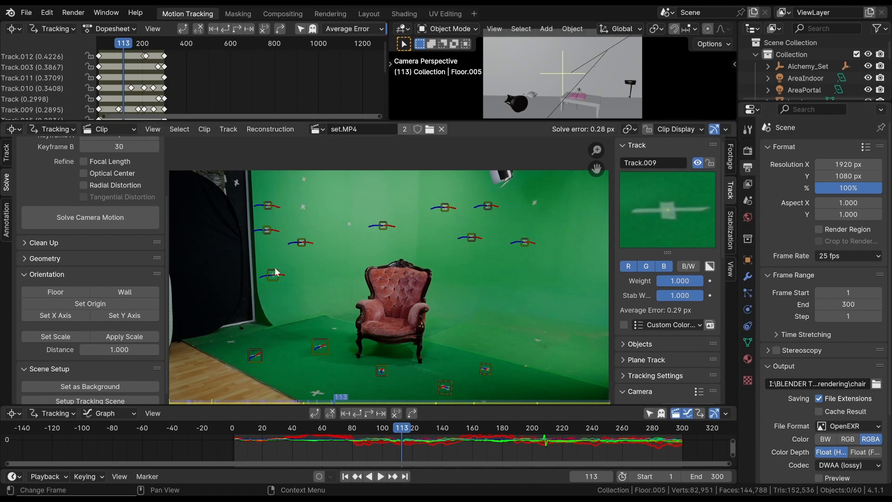
pyautogui.click(268, 231)
pyautogui.click(275, 277)
pyautogui.scroll(-1, 113, 318)
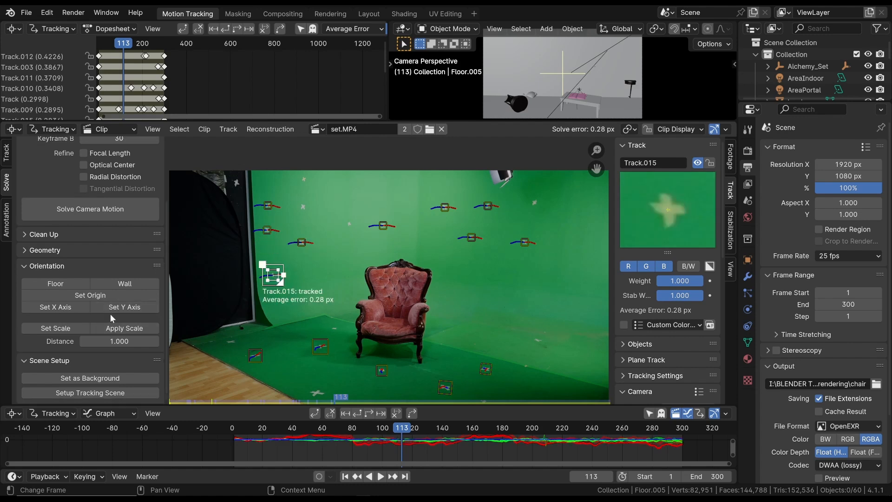
pyautogui.click(269, 231)
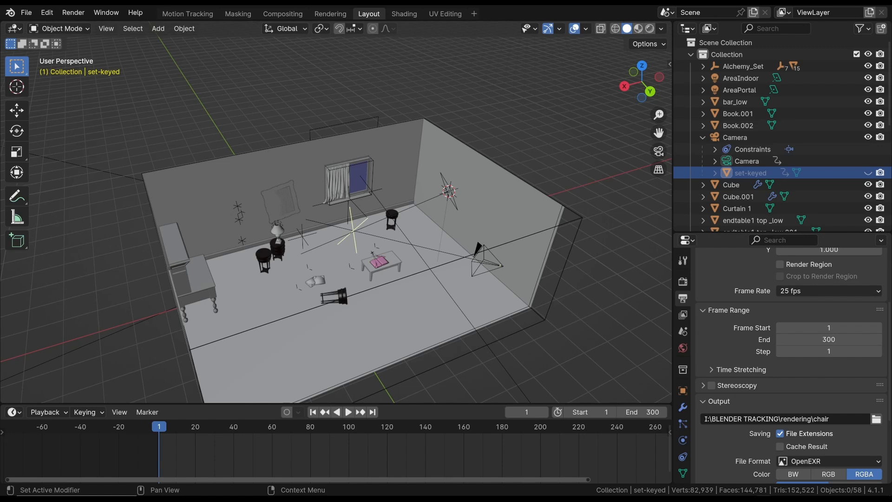
# Step: Select the camera in the room layout and play back its tracked motion, stopping the playback near the end
pyautogui.click(484, 261)
pyautogui.press('space')
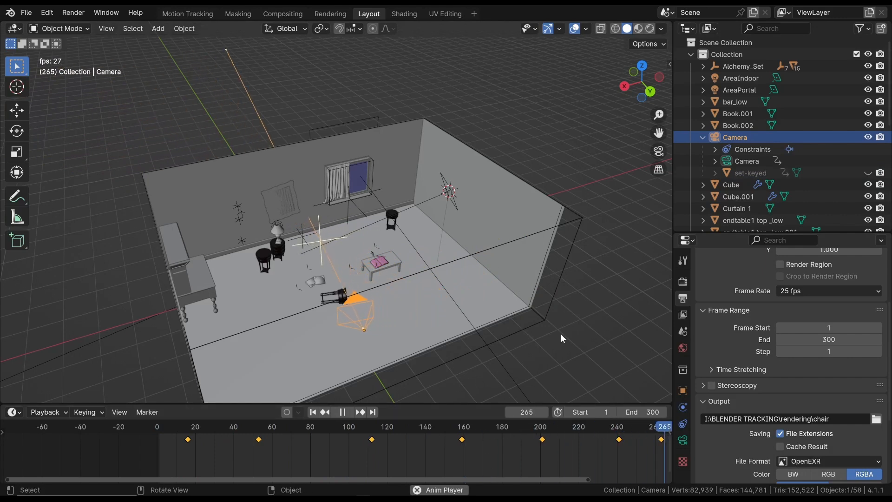
pyautogui.press('Escape')
# Step: Examine the room's walls, window and furniture from several angles, picking the area light behind the window wall and clearing the selection
pyautogui.moveTo(330, 204); pyautogui.dragTo(158, 171, button='middle')
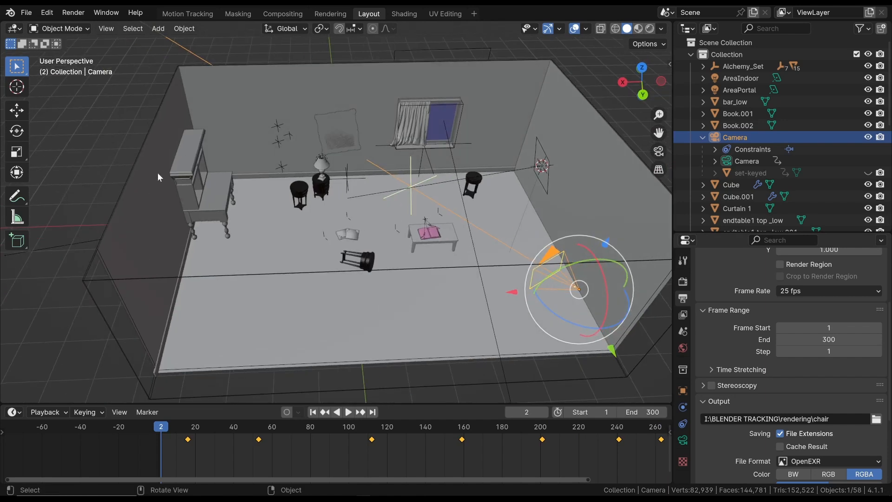
pyautogui.scroll(5, 412, 154)
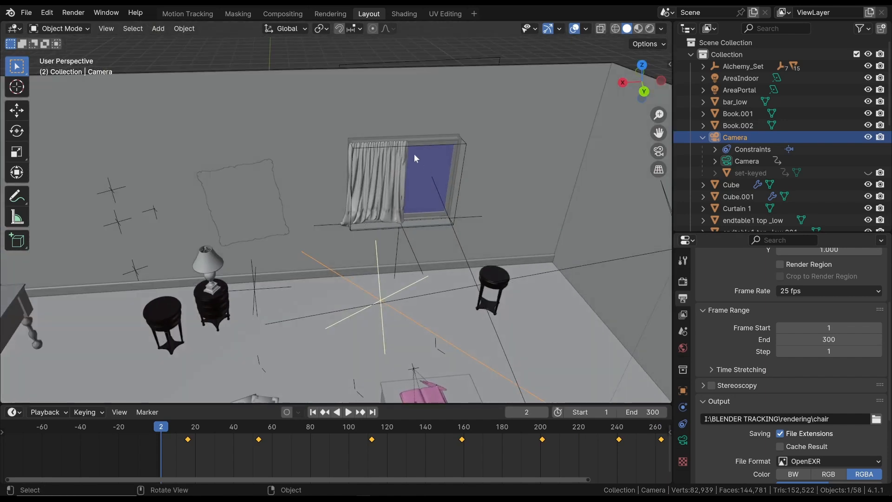
pyautogui.scroll(-6, 418, 188)
pyautogui.moveTo(408, 244)
pyautogui.mouseDown(button='middle')
pyautogui.moveTo(454, 247)
pyautogui.moveTo(428, 266)
pyautogui.moveTo(411, 251)
pyautogui.mouseUp(button='middle')
pyautogui.scroll(4, 412, 251)
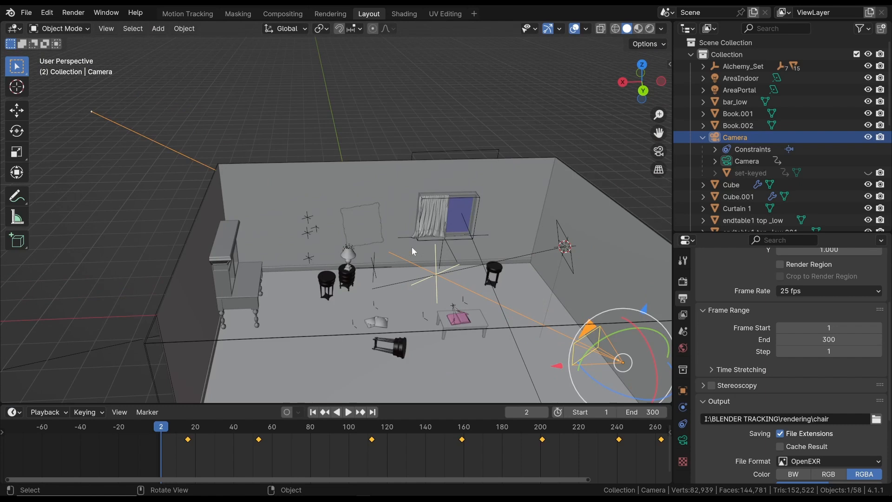
pyautogui.moveTo(446, 204); pyautogui.dragTo(283, 154, button='middle')
pyautogui.click(282, 155)
pyautogui.click(511, 235)
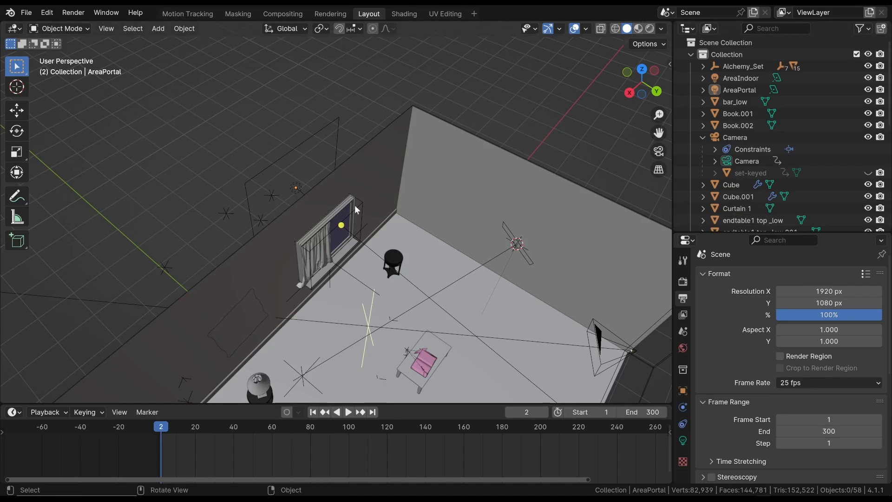
pyautogui.scroll(-1, 354, 216)
pyautogui.moveTo(418, 243); pyautogui.dragTo(426, 114, button='middle')
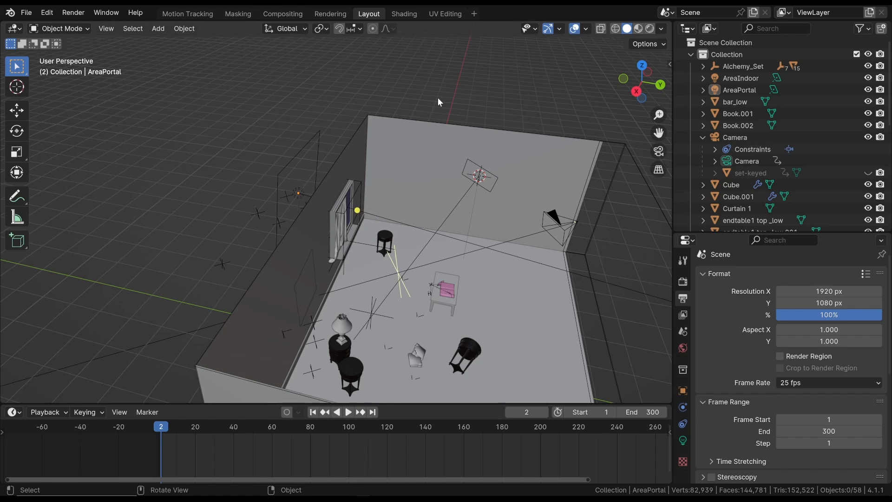
pyautogui.moveTo(392, 213); pyautogui.dragTo(325, 179, button='middle')
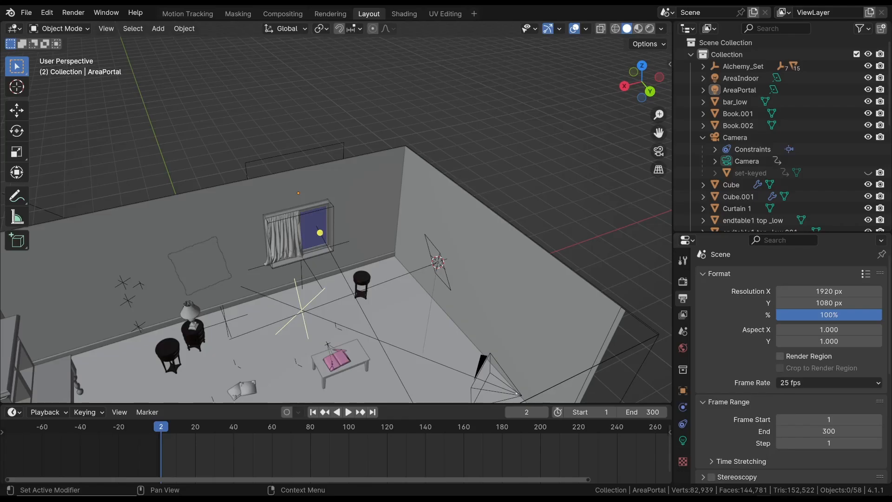
# Step: Show the world's HDR environment settings, check the room exterior in rendered shading, and return the viewport to solid shading
pyautogui.click(682, 348)
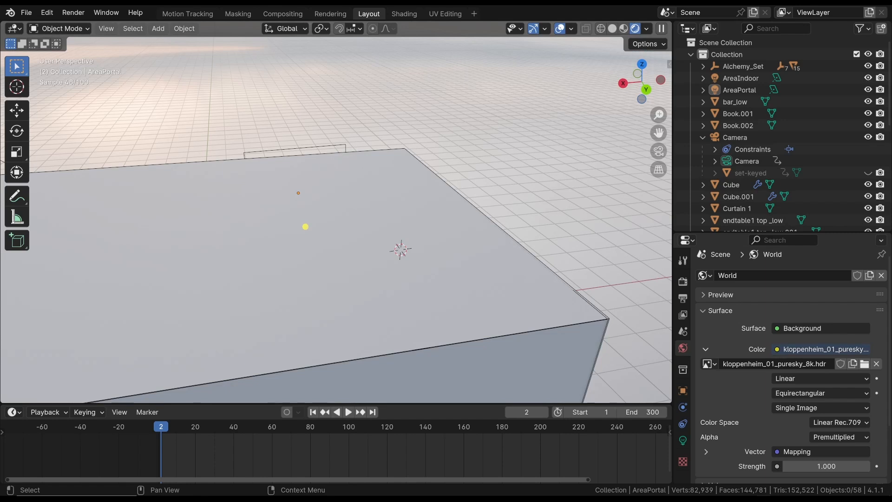
pyautogui.moveTo(501, 163)
pyautogui.mouseDown(button='middle')
pyautogui.moveTo(478, 149)
pyautogui.moveTo(436, 147)
pyautogui.moveTo(468, 180)
pyautogui.moveTo(531, 194)
pyautogui.moveTo(457, 184)
pyautogui.moveTo(515, 201)
pyautogui.mouseUp(button='middle')
pyautogui.click(612, 29)
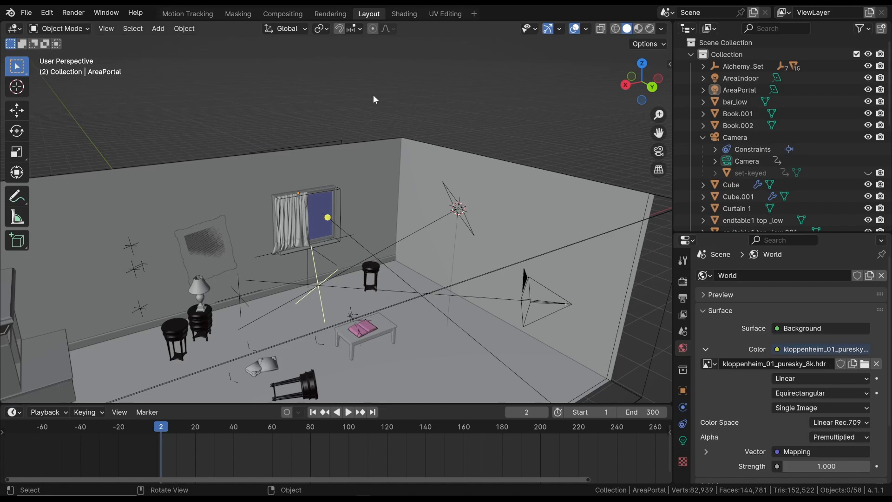
# Step: Select the AreaPortal light outside the window and review its light settings, including the Portal option, and its placement against the wall
pyautogui.moveTo(373, 94); pyautogui.dragTo(156, 282, button='middle')
pyautogui.moveTo(335, 342); pyautogui.dragTo(298, 272, button='middle')
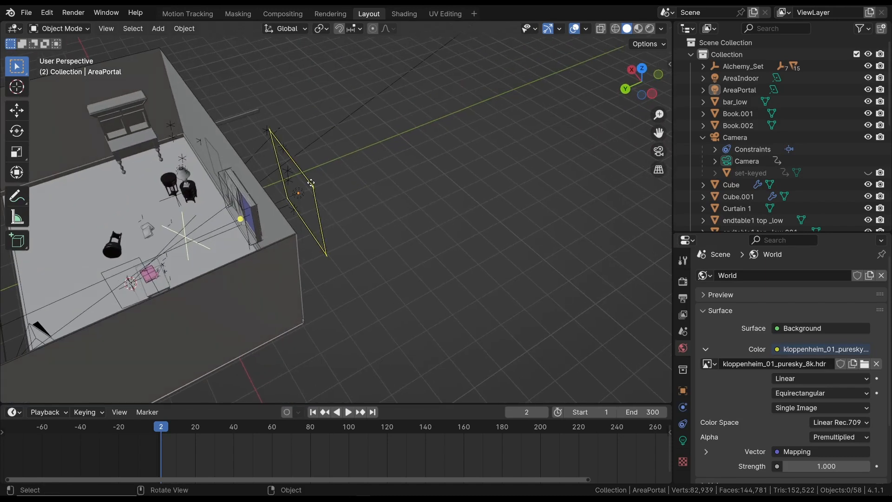
pyautogui.click(298, 193)
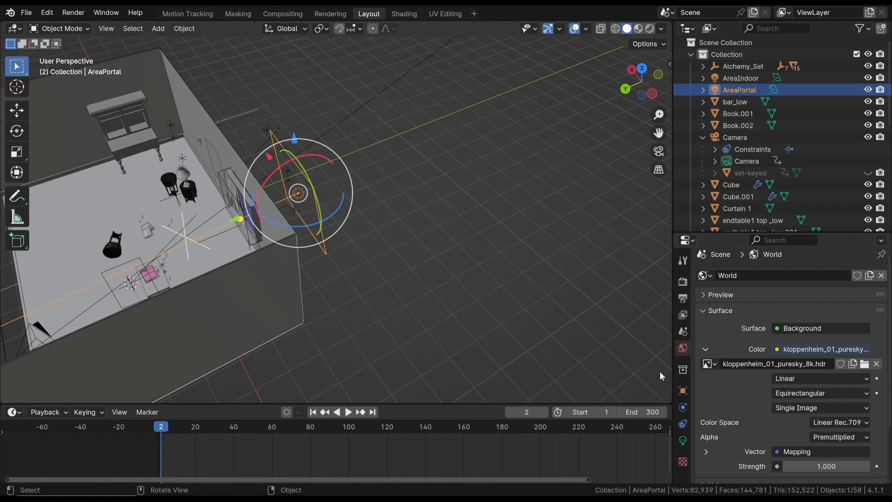
pyautogui.click(683, 440)
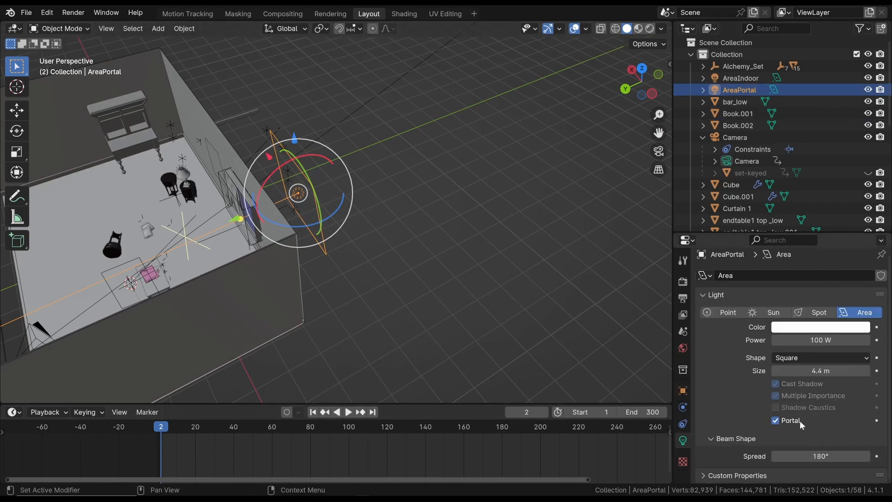
pyautogui.moveTo(364, 198); pyautogui.dragTo(401, 174, button='middle')
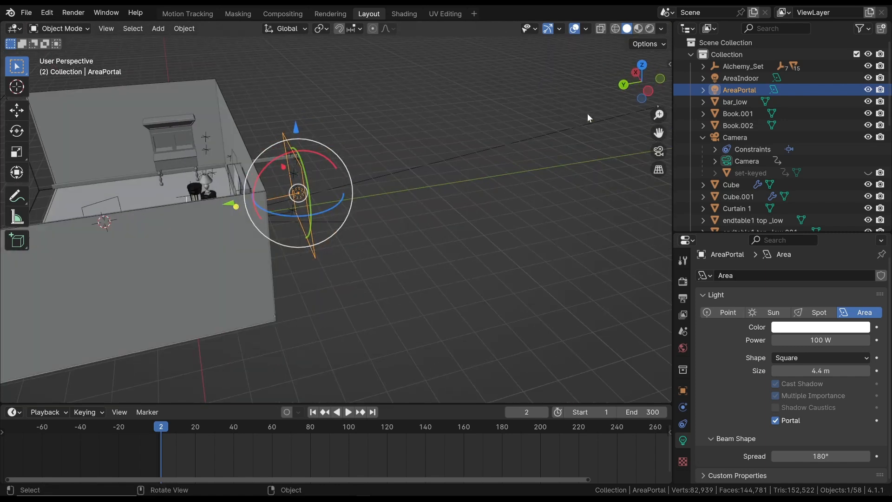
pyautogui.moveTo(485, 201); pyautogui.dragTo(201, 168, button='middle')
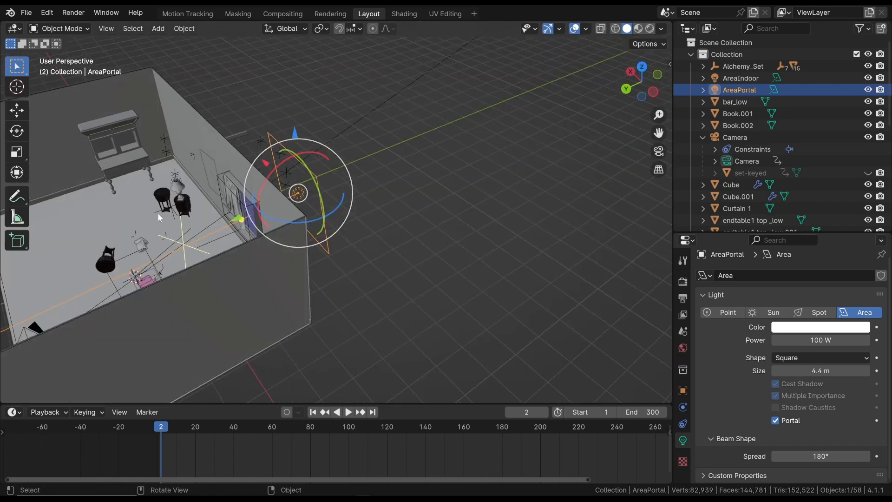
pyautogui.moveTo(157, 213); pyautogui.dragTo(204, 179, button='middle')
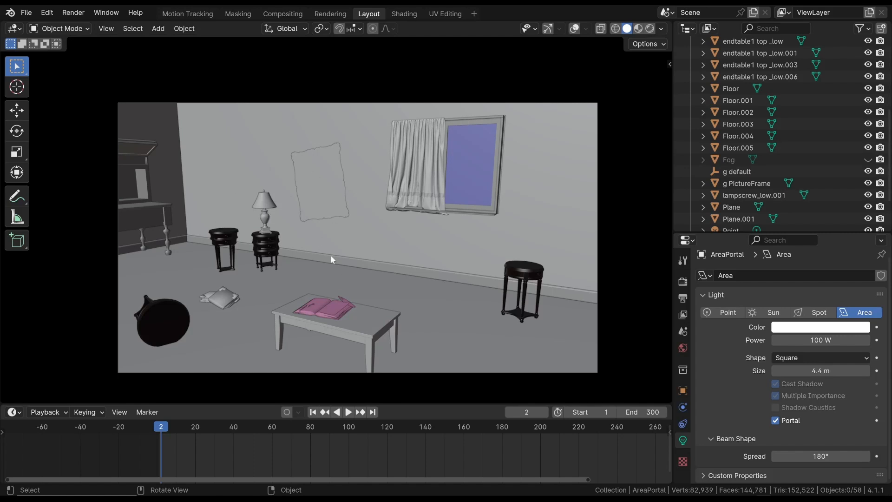
# Step: Show the camera view in rendered shading and unhide the Fog object in the viewport
pyautogui.click(650, 29)
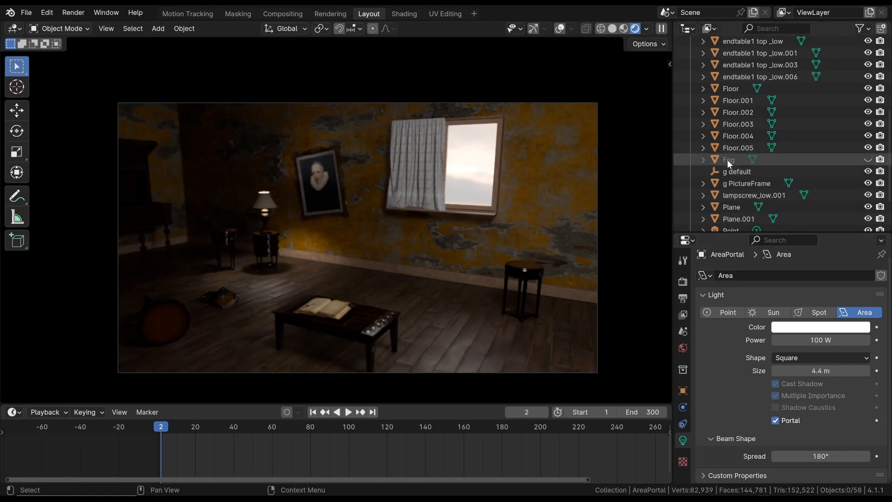
pyautogui.click(867, 160)
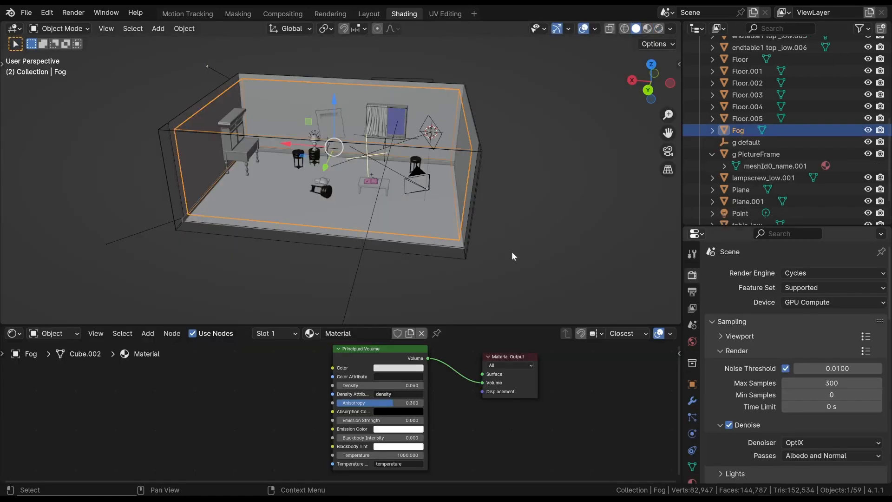
# Step: Examine the Fog box around the room and enlarge the node editor to review its Principled Volume material
pyautogui.moveTo(422, 194); pyautogui.dragTo(194, 149, button='middle')
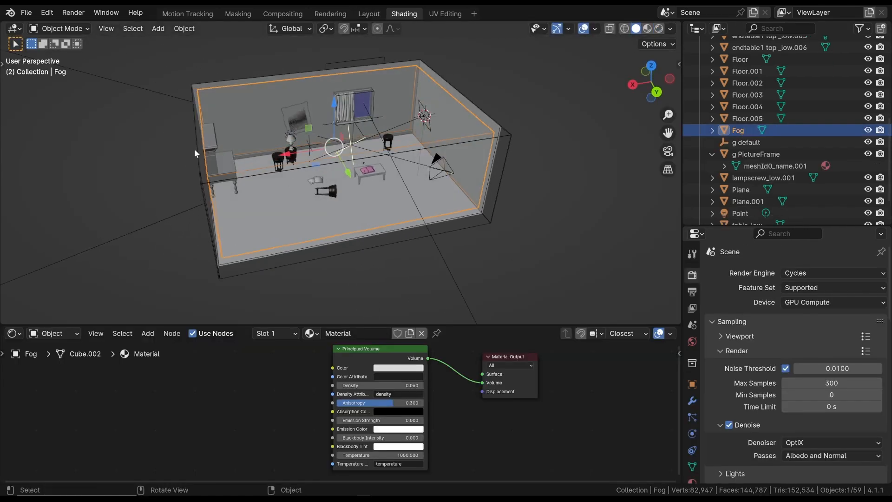
pyautogui.scroll(1, 422, 195)
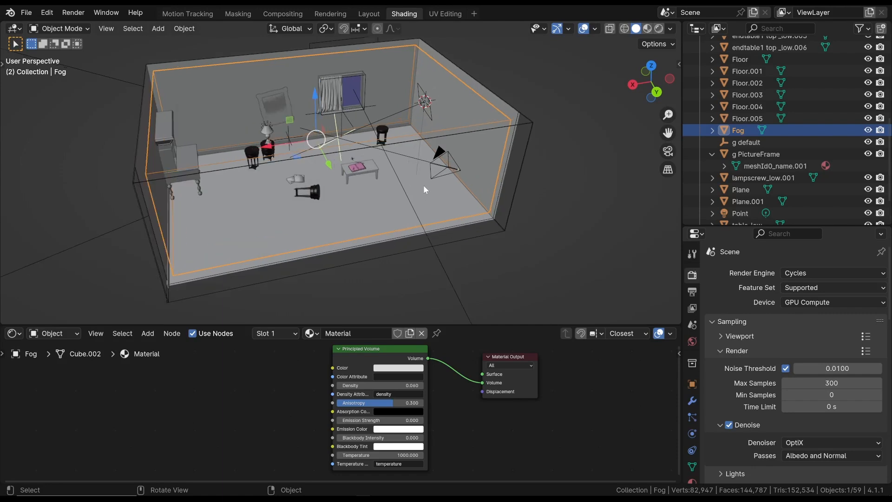
pyautogui.moveTo(266, 185); pyautogui.dragTo(265, 195, button='middle')
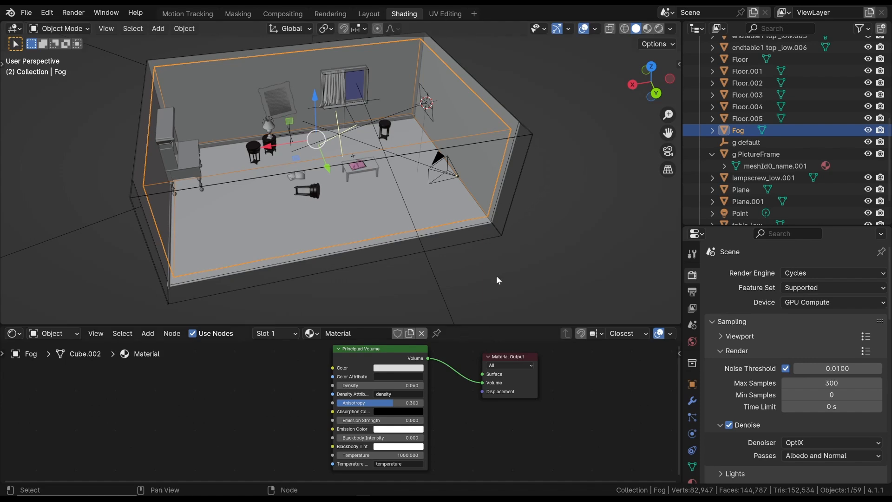
pyautogui.moveTo(449, 325); pyautogui.dragTo(442, 289)
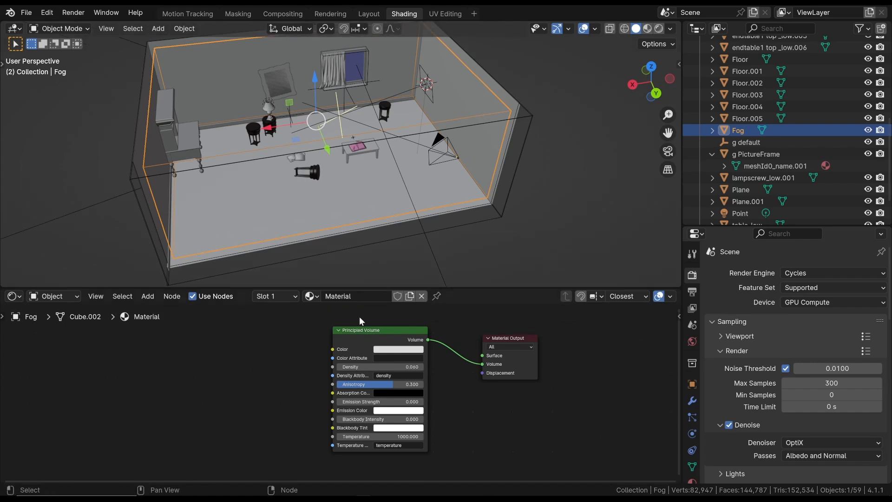
pyautogui.scroll(1, 361, 329)
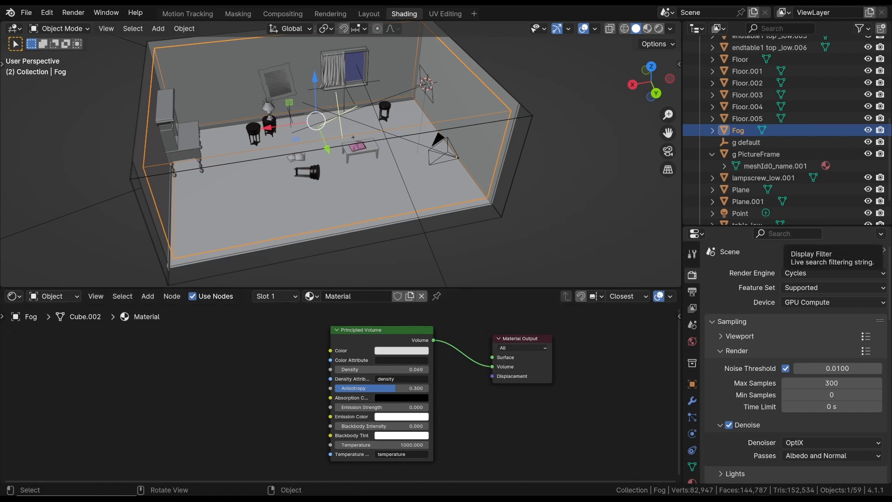
pyautogui.scroll(2, 316, 416)
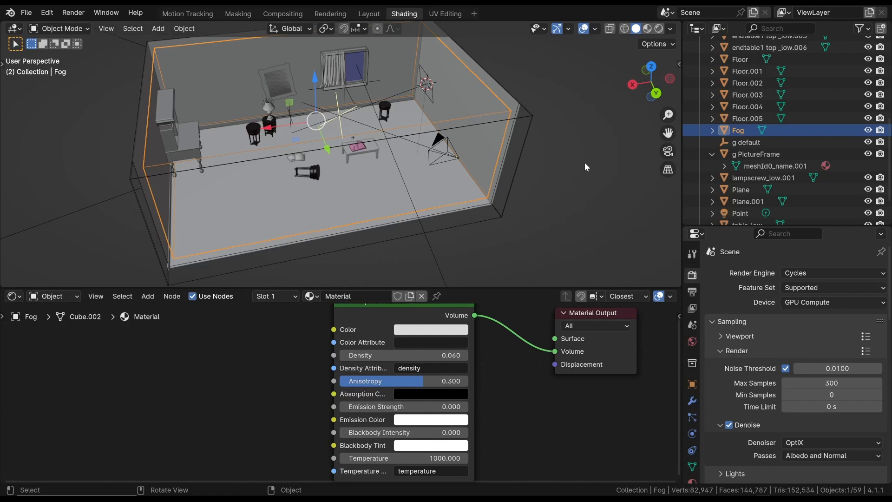
# Step: Deselect the Fog box and preview the foggy room through the camera in rendered shading
pyautogui.click(554, 170)
pyautogui.press('KP_0')
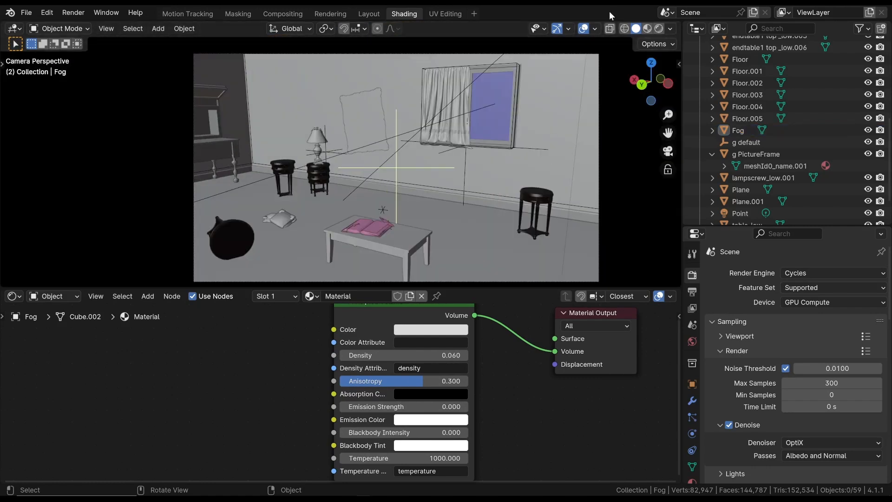
pyautogui.click(659, 29)
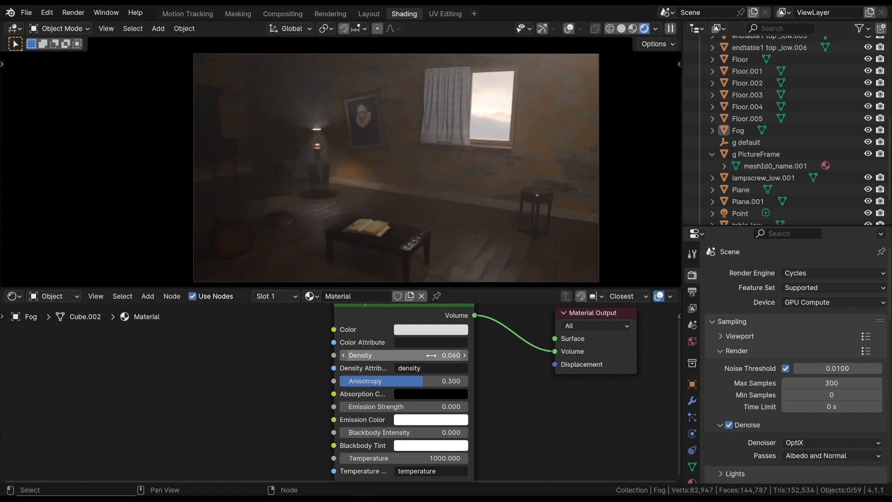
# Step: Try a density of 0.12 on the Fog object's Principled Volume material
pyautogui.click(442, 355)
pyautogui.write('0.12')
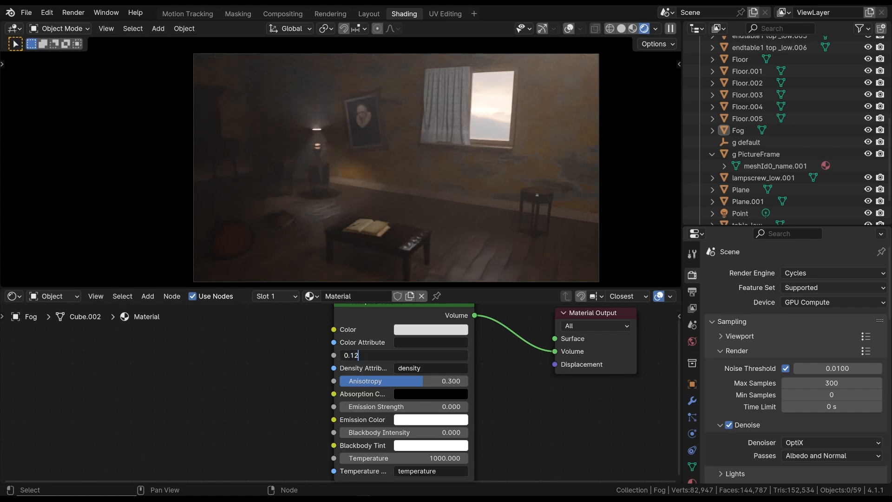
pyautogui.press('Return')
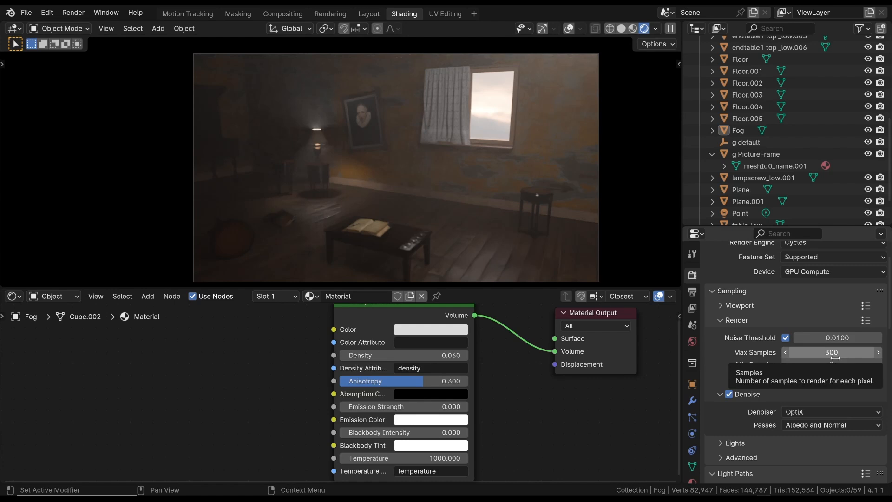
# Step: Try limiting the Cycles light paths to 0 volume bounces to compare the foggy room
pyautogui.scroll(-6, 794, 362)
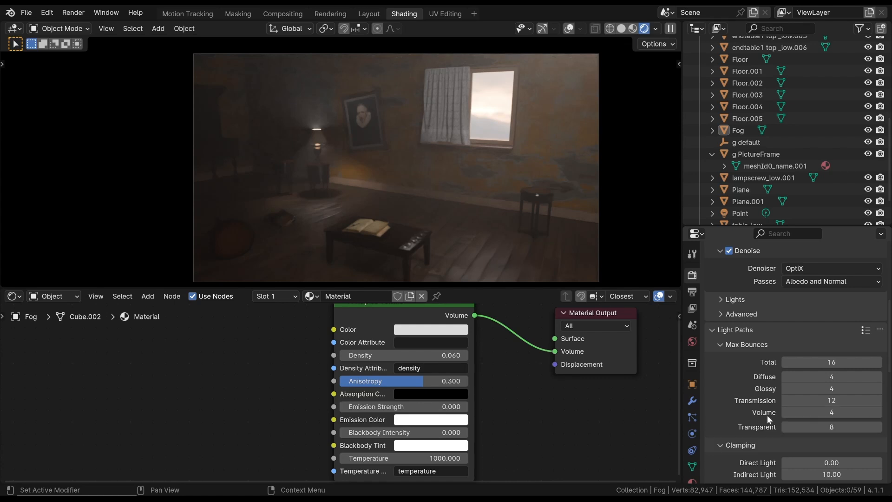
pyautogui.click(786, 412)
pyautogui.write('0')
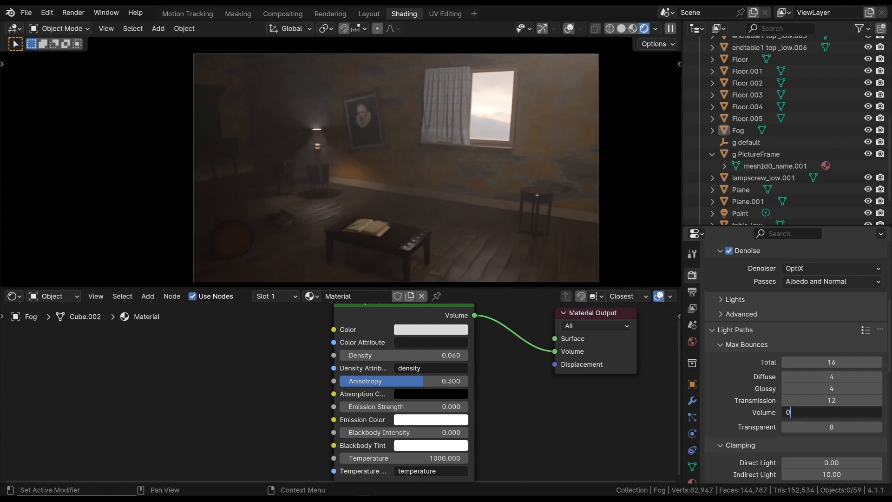
pyautogui.press('Return')
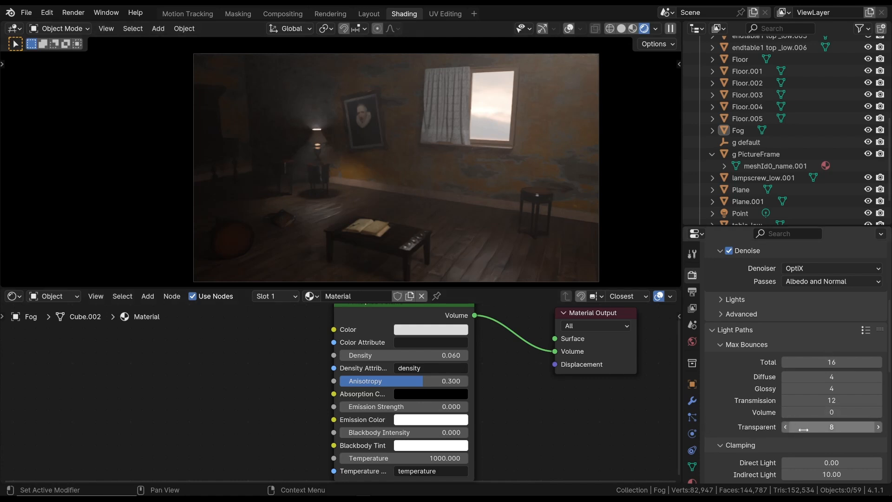
# Step: Set the maximum volume bounces in the Cycles light paths to 6
pyautogui.click(819, 414)
pyautogui.write('6')
pyautogui.press('Return')
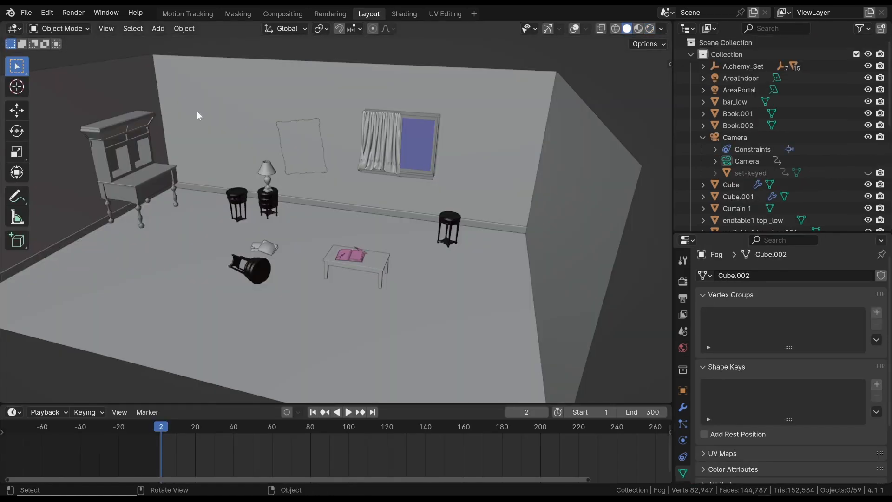
# Step: Unhide the set-keyed plane parented to the camera in the Layout workspace and select it
pyautogui.moveTo(217, 200); pyautogui.dragTo(262, 160, button='middle')
pyautogui.click(868, 173)
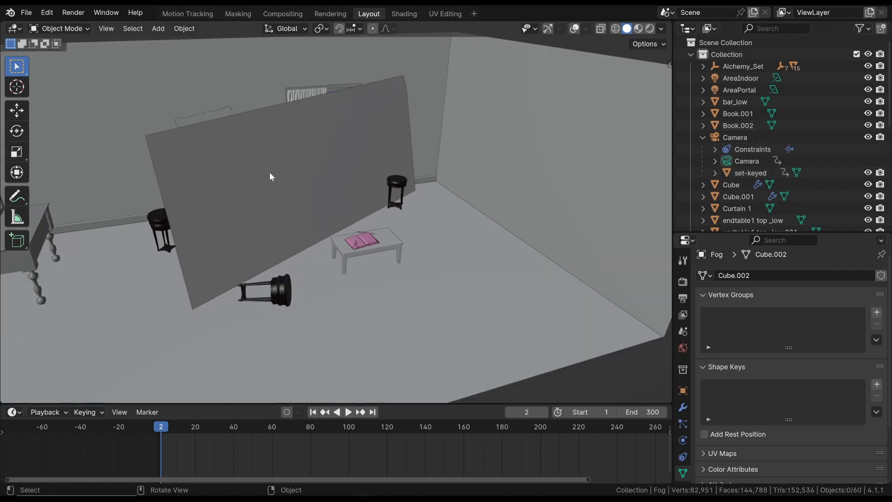
pyautogui.click(270, 176)
# Step: Turn on the viewport overlays and display the room and the keyed chair plane in material preview shading
pyautogui.click(575, 29)
pyautogui.moveTo(275, 127)
pyautogui.mouseDown(button='middle')
pyautogui.moveTo(327, 120)
pyautogui.moveTo(267, 141)
pyautogui.mouseUp(button='middle')
pyautogui.click(638, 28)
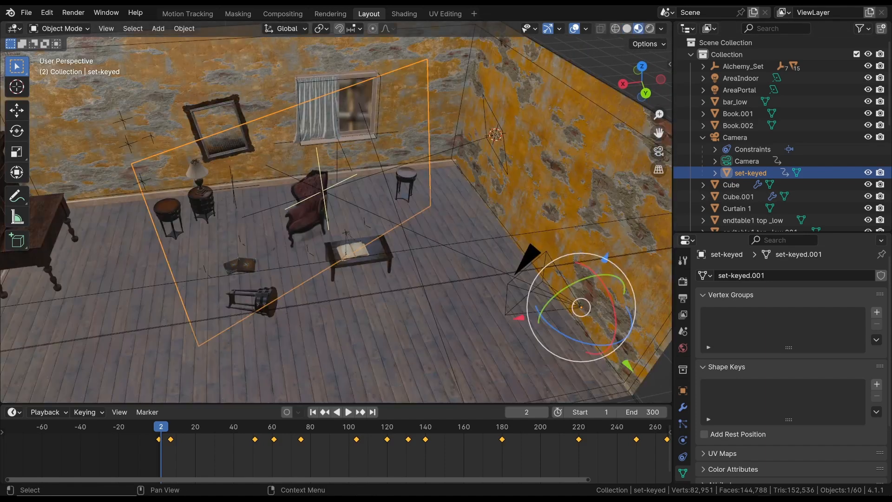
pyautogui.moveTo(347, 223)
pyautogui.mouseDown(button='middle')
pyautogui.moveTo(352, 228)
pyautogui.moveTo(328, 198)
pyautogui.moveTo(336, 231)
pyautogui.mouseUp(button='middle')
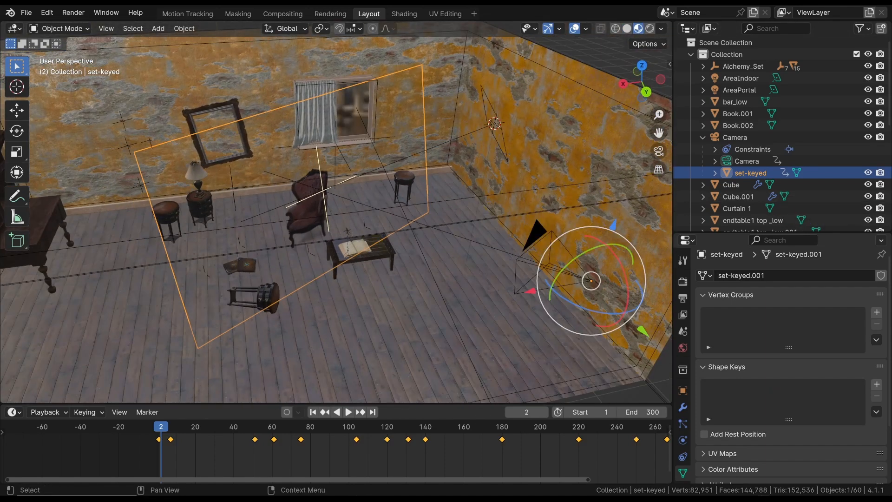
pyautogui.moveTo(420, 160); pyautogui.dragTo(427, 153, button='middle')
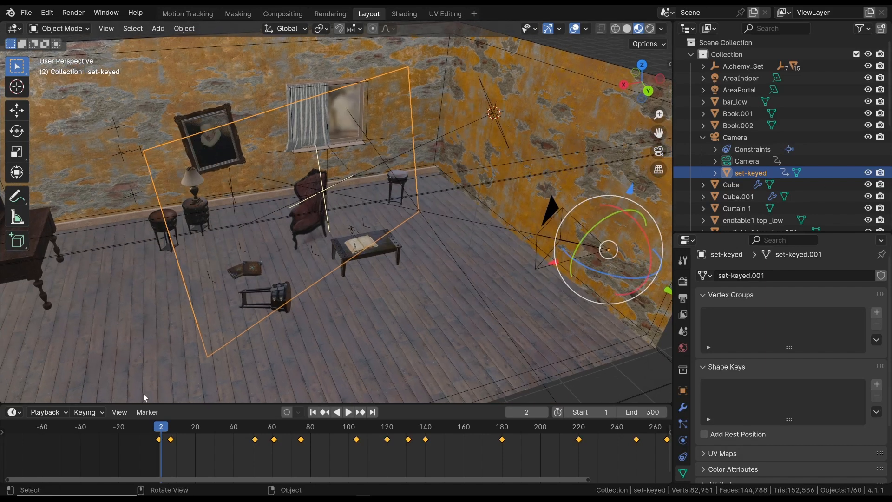
# Step: Play the animation from the first frames to watch the set-keyed plane follow the moving camera
pyautogui.moveTo(160, 426); pyautogui.dragTo(167, 426)
pyautogui.press('space')
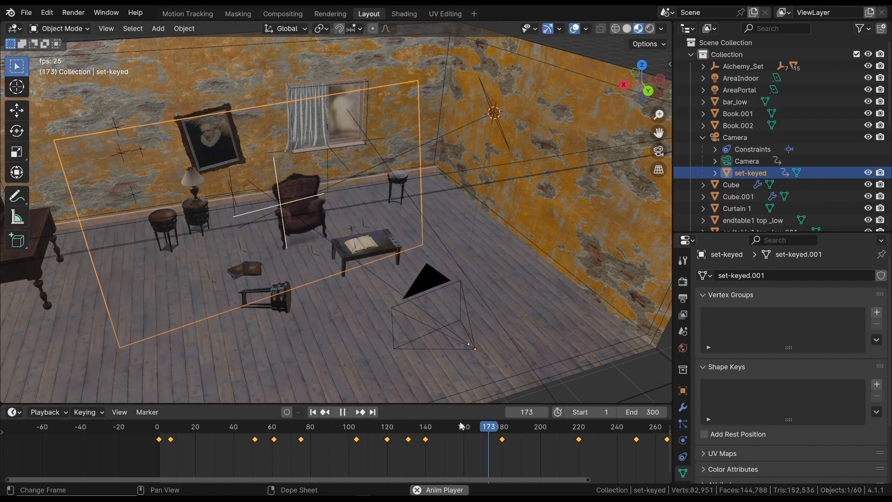
pyautogui.press('space')
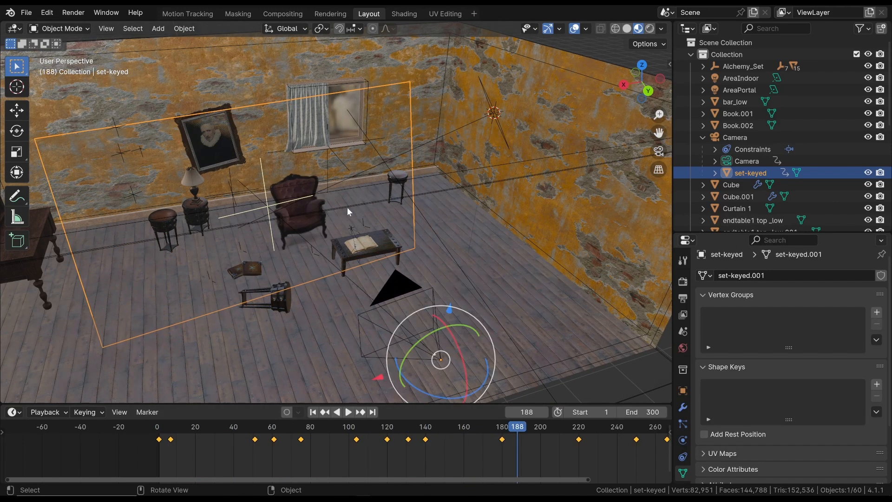
# Step: Play the animation from the start through the camera view and hide the viewport overlays and gizmos
pyautogui.press('KP_0')
pyautogui.scroll(2, 362, 204)
pyautogui.moveTo(474, 426); pyautogui.dragTo(164, 425)
pyautogui.press('space')
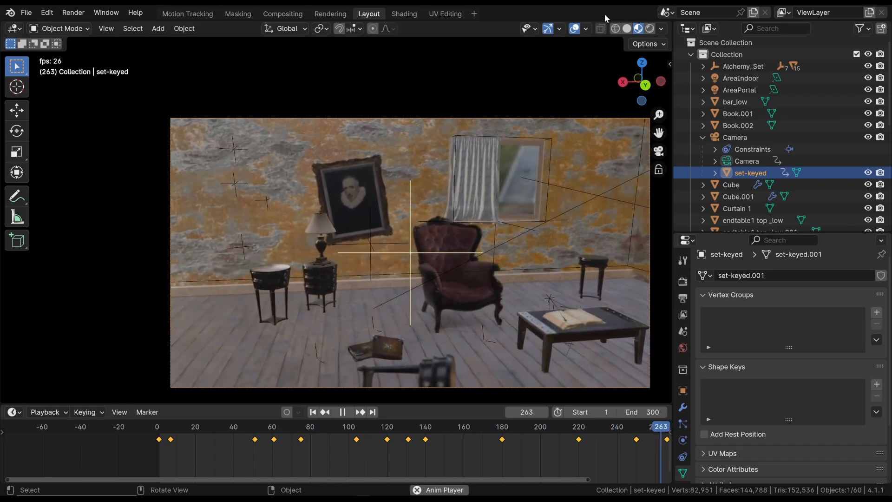
pyautogui.click(574, 29)
pyautogui.click(548, 29)
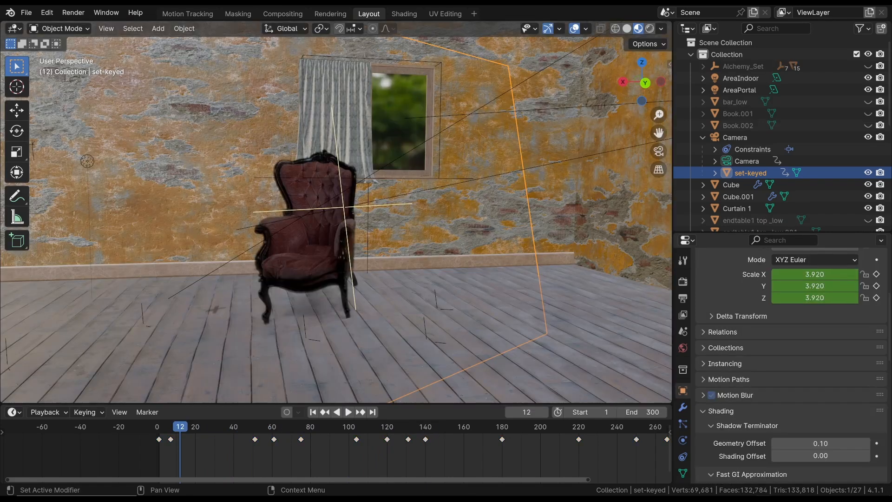
# Step: Examine where the keyed chair meets the floor from outside the camera at frames 12, 76 and 179
pyautogui.moveTo(252, 183); pyautogui.dragTo(256, 185, button='middle')
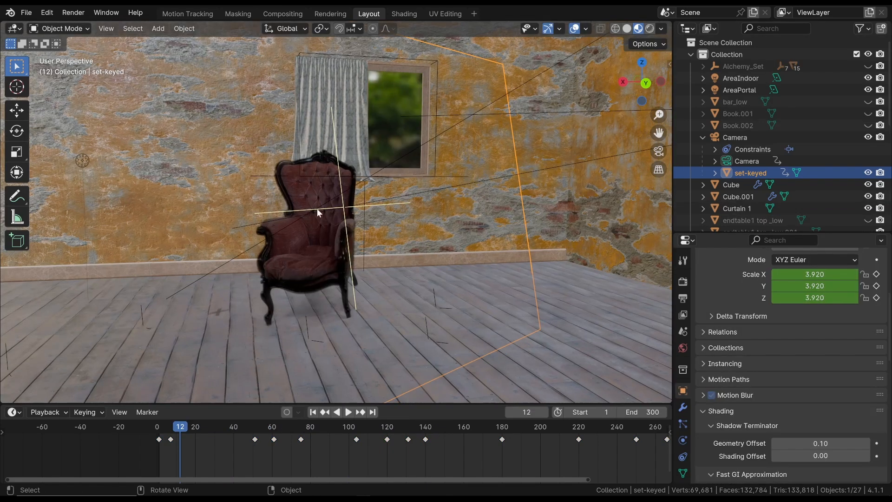
pyautogui.moveTo(415, 286); pyautogui.dragTo(368, 248, button='middle')
pyautogui.moveTo(271, 331); pyautogui.dragTo(281, 313, button='middle')
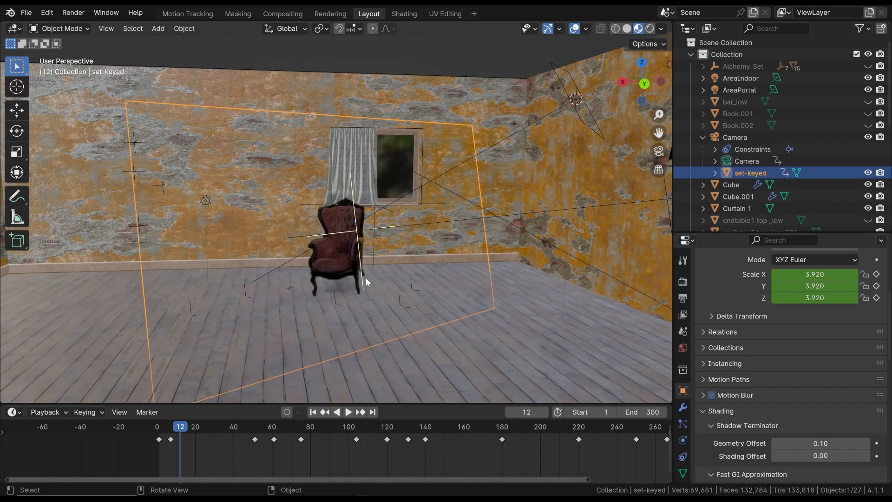
pyautogui.moveTo(360, 308)
pyautogui.mouseDown(button='middle')
pyautogui.moveTo(363, 286)
pyautogui.moveTo(346, 293)
pyautogui.mouseUp(button='middle')
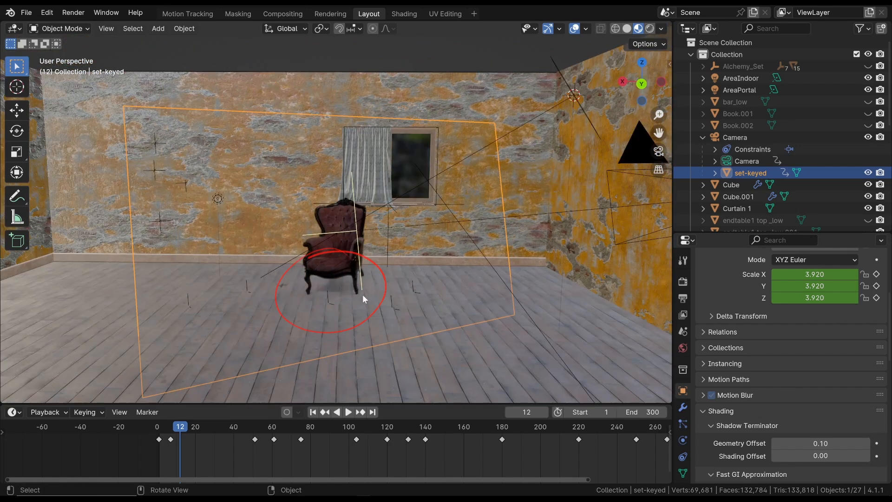
pyautogui.moveTo(189, 429); pyautogui.dragTo(303, 430)
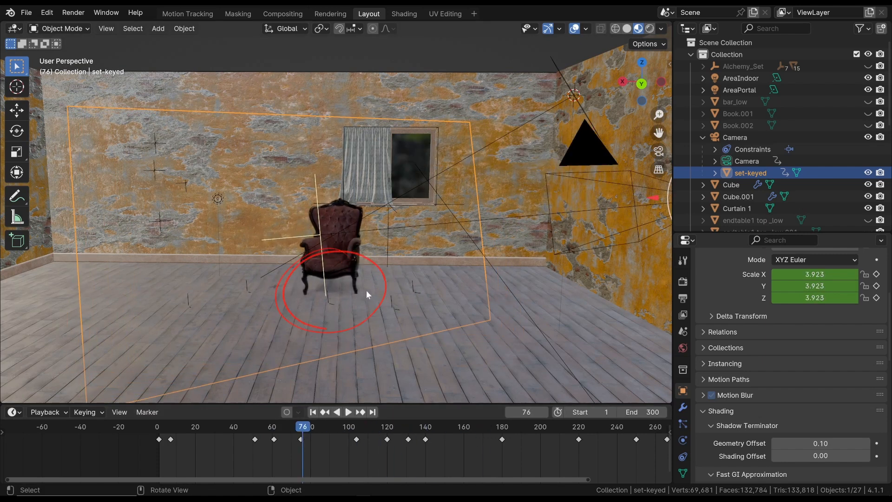
pyautogui.moveTo(302, 428); pyautogui.dragTo(500, 433)
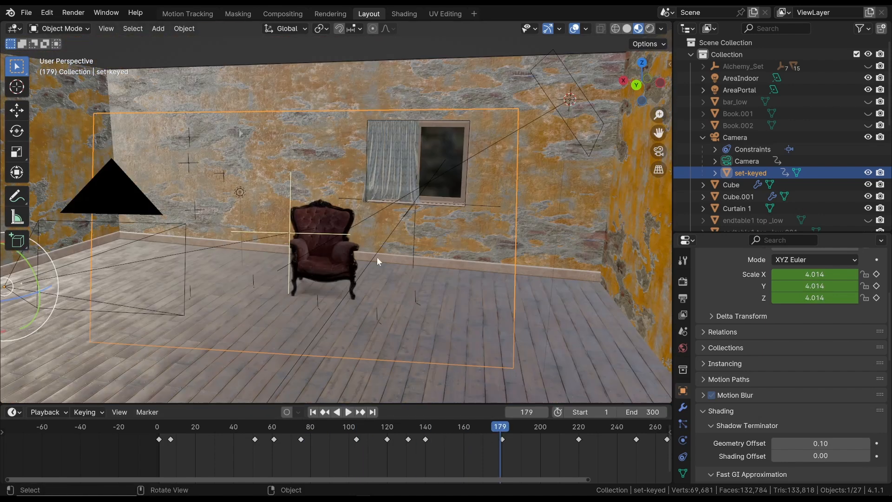
# Step: Try scaling the set-keyed plane at frame 179 to adjust where the chair's legs meet the floor
pyautogui.scroll(2, 359, 294)
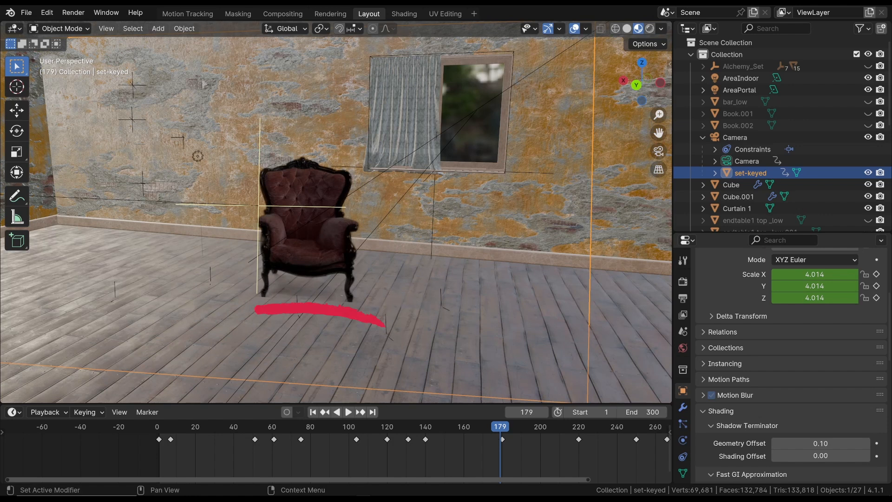
pyautogui.moveTo(366, 292); pyautogui.dragTo(363, 274, button='middle')
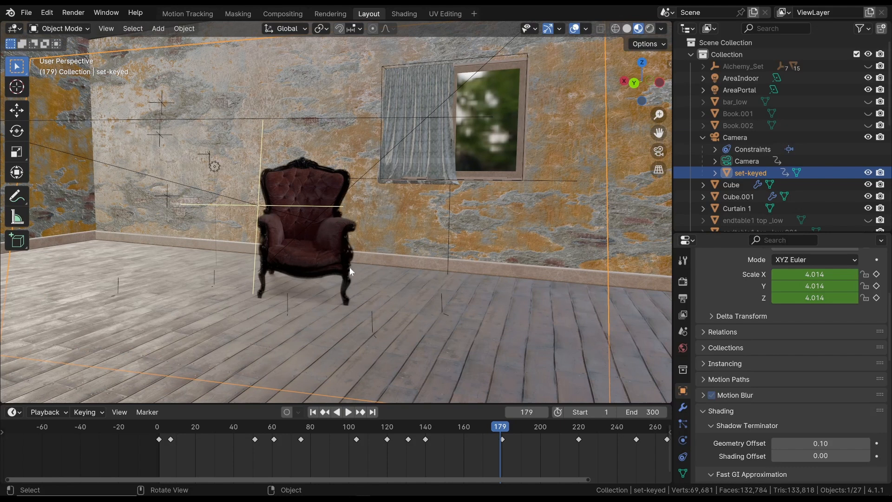
pyautogui.press('s')
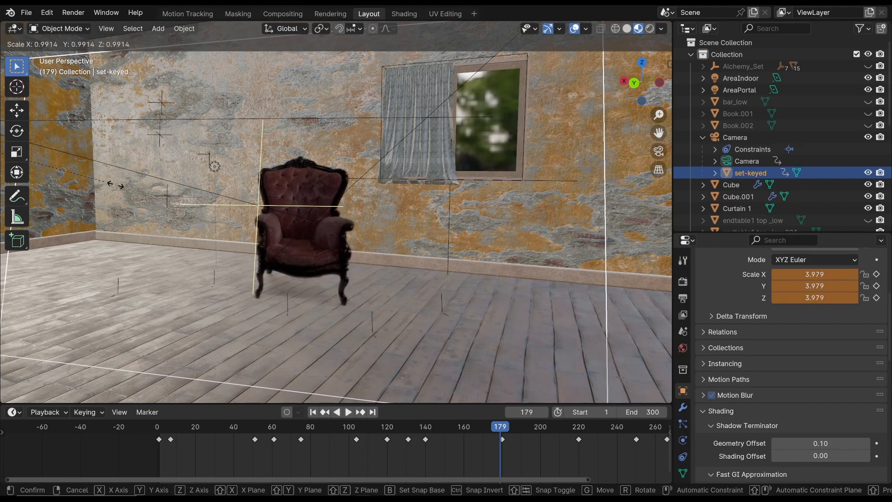
pyautogui.rightClick(184, 216)
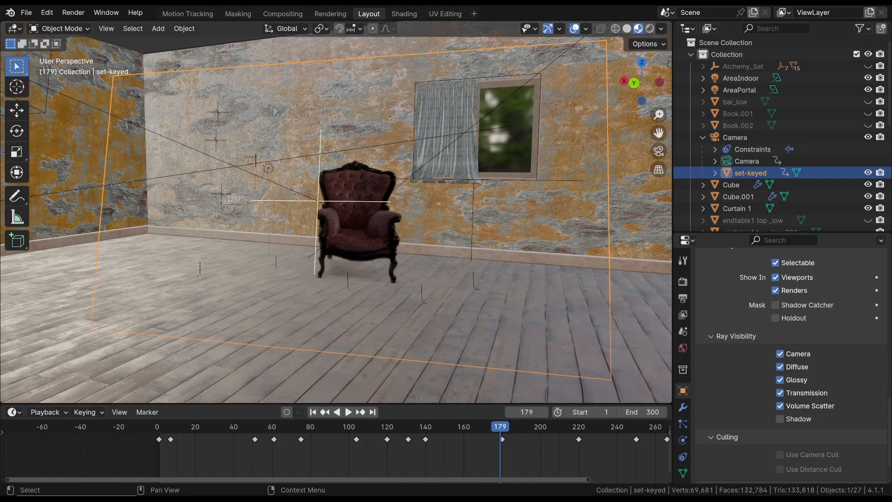
# Step: Scrub to frame 158 and examine the keyed chair's legs against the floor up close
pyautogui.scroll(2, 375, 241)
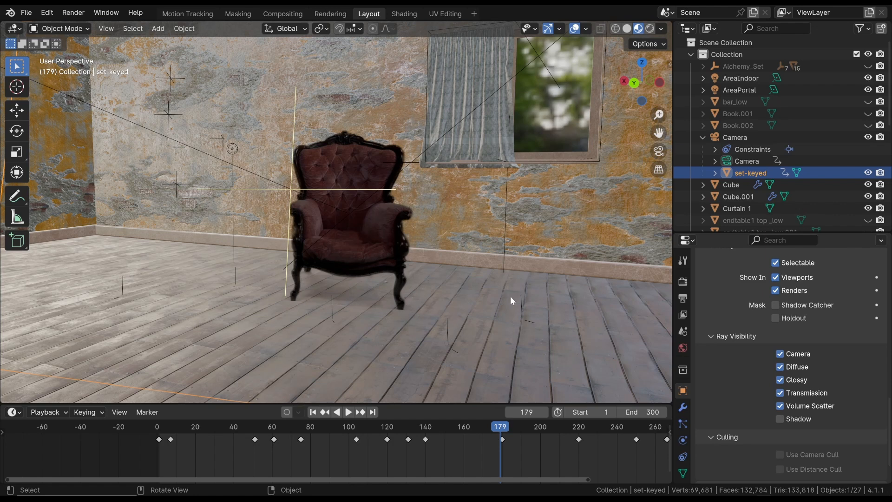
pyautogui.moveTo(399, 285); pyautogui.dragTo(344, 394, button='middle')
pyautogui.click(288, 425)
pyautogui.moveTo(288, 425); pyautogui.dragTo(460, 424)
pyautogui.scroll(1, 379, 246)
pyautogui.moveTo(384, 268); pyautogui.dragTo(258, 281, button='middle')
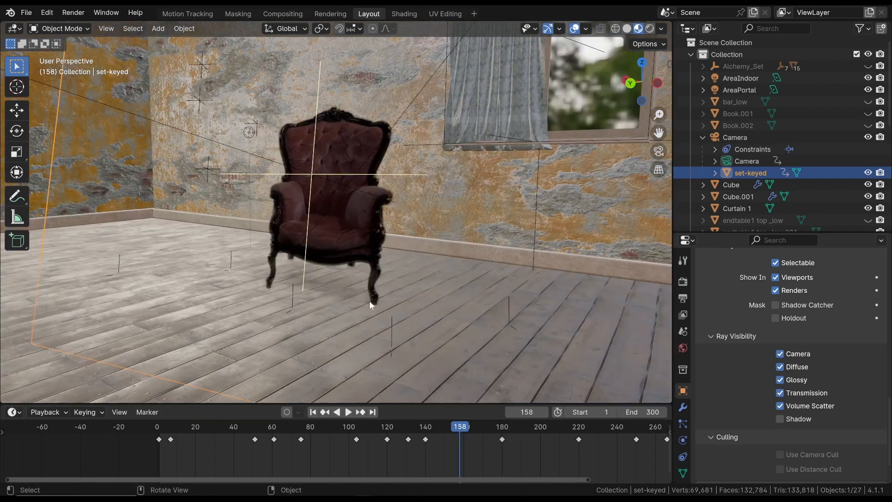
# Step: Enable Shadow ray visibility for the set-keyed plane and display the scene in rendered shading
pyautogui.click(780, 418)
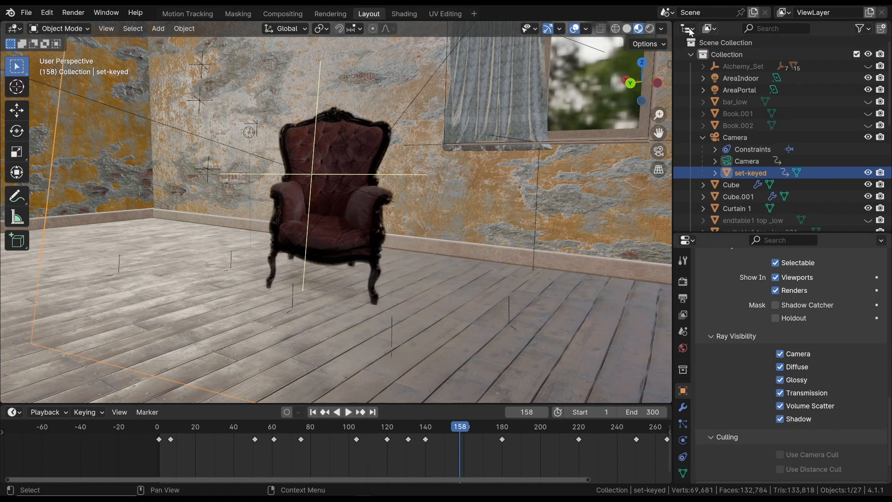
pyautogui.click(650, 29)
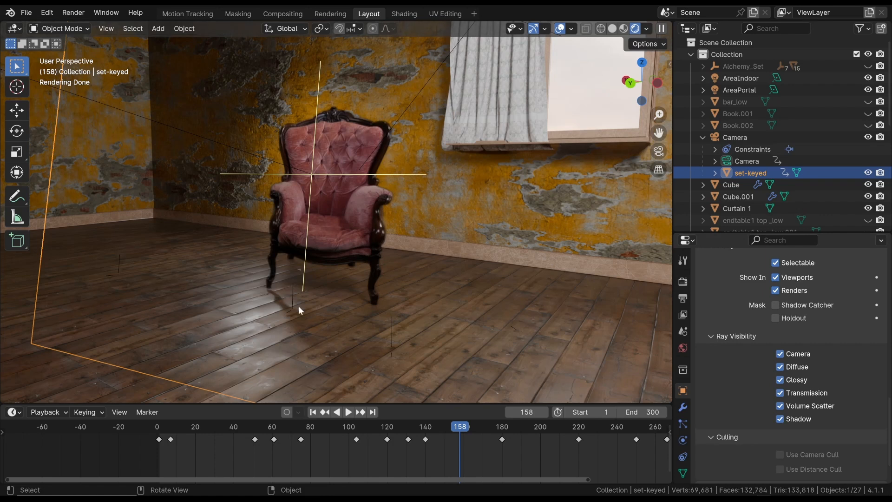
pyautogui.moveTo(316, 254)
pyautogui.mouseDown(button='middle')
pyautogui.moveTo(416, 267)
pyautogui.moveTo(420, 243)
pyautogui.moveTo(342, 265)
pyautogui.moveTo(349, 255)
pyautogui.moveTo(313, 261)
pyautogui.mouseUp(button='middle')
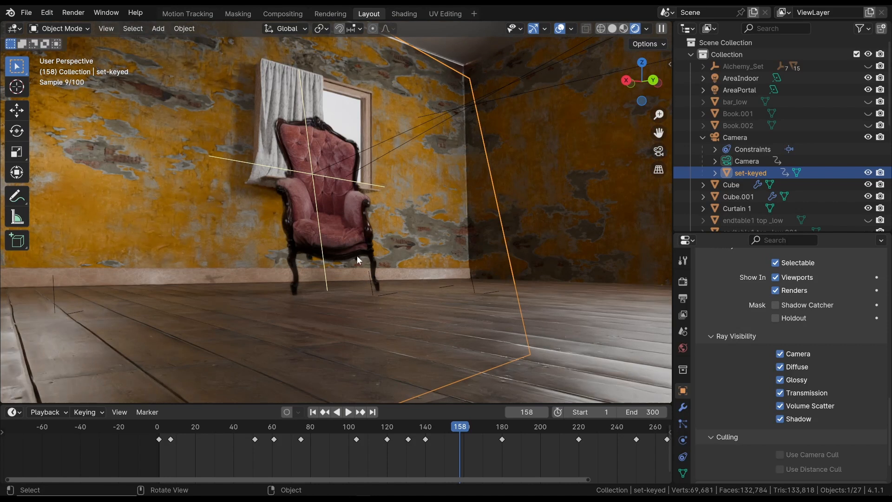
# Step: Examine the chair's shadow on the floor from different angles and turn off the set-keyed plane's Shadow ray visibility
pyautogui.moveTo(348, 277)
pyautogui.mouseDown(button='middle')
pyautogui.moveTo(292, 302)
pyautogui.moveTo(342, 280)
pyautogui.mouseUp(button='middle')
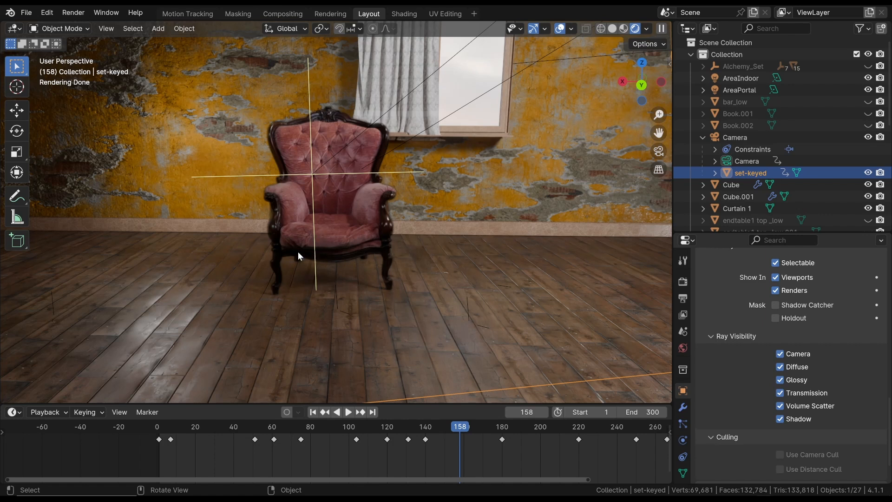
pyautogui.moveTo(336, 244); pyautogui.dragTo(395, 240, button='middle')
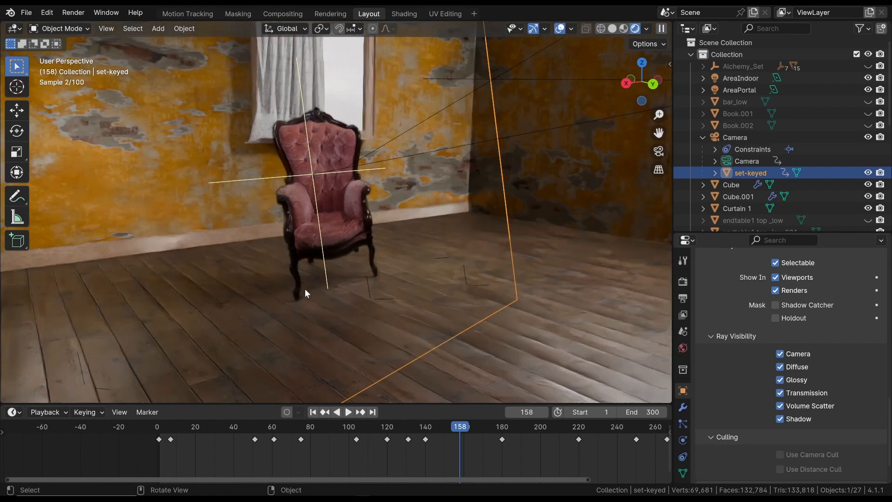
pyautogui.scroll(3, 377, 277)
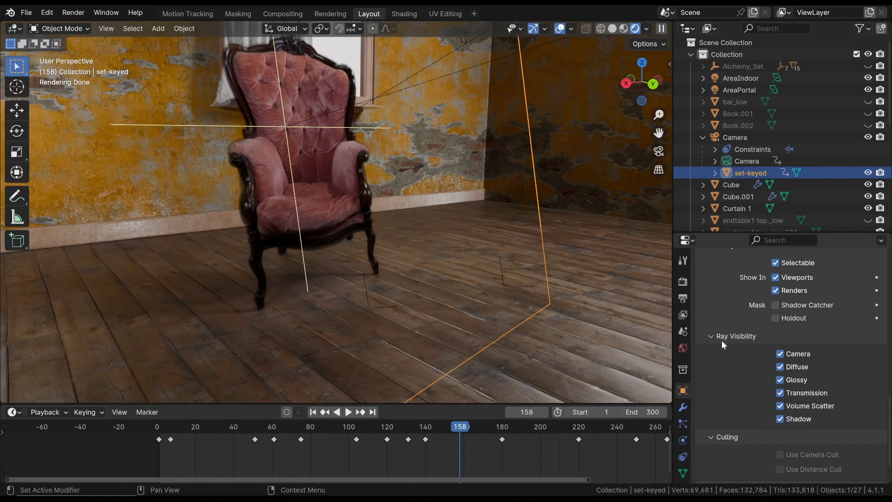
pyautogui.click(783, 419)
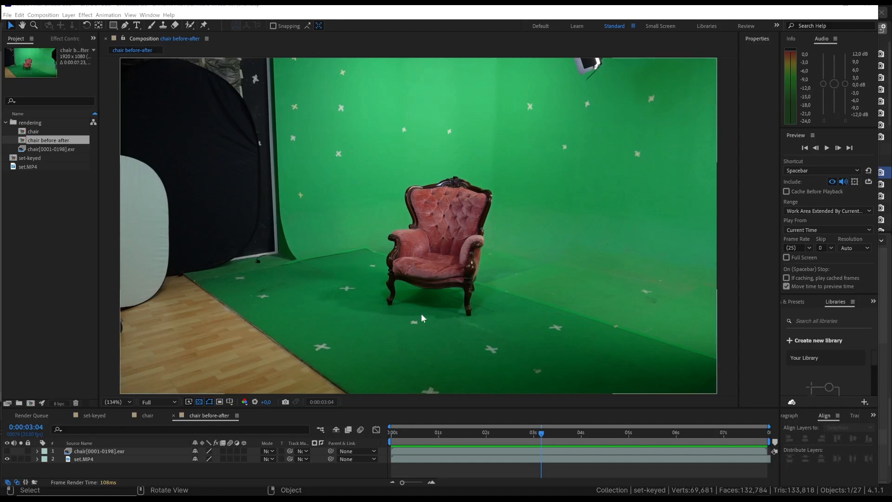
# Step: Switch to After Effects, enlarge the chair before-after composition to 200% and show the chair[0001-0198].exr layer
pyautogui.press('.')
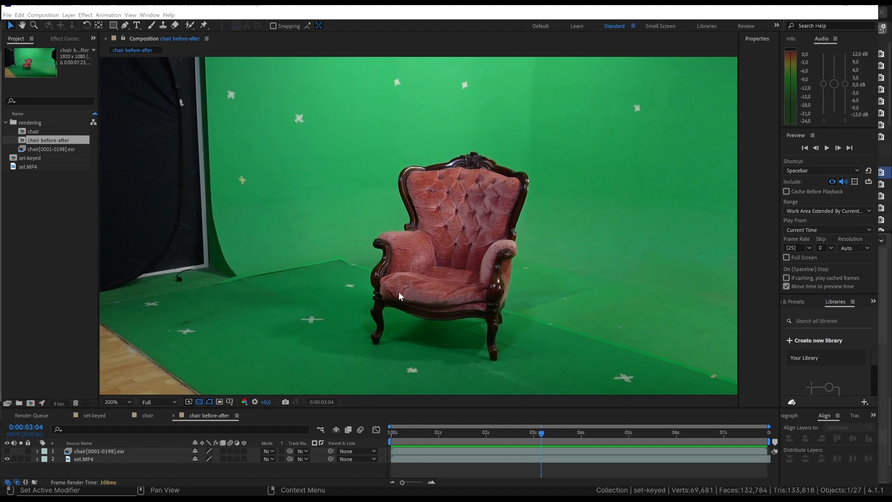
pyautogui.click(7, 450)
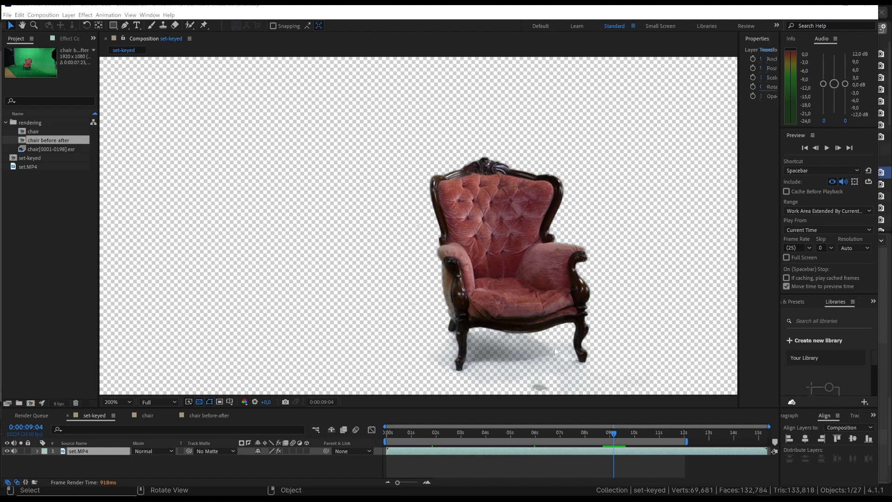
# Step: Show the effect controls of the set.MP4 layer in the set-keyed composition and widen them to read the Keylight settings
pyautogui.click(70, 38)
pyautogui.moveTo(104, 108); pyautogui.dragTo(194, 108)
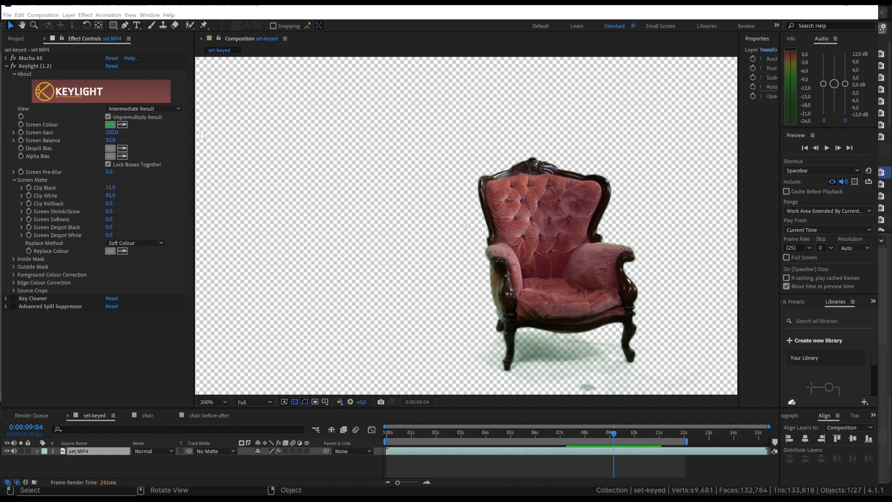
# Step: Compare the chair footage with Keylight off and on, and set the Keylight view to Status
pyautogui.click(13, 66)
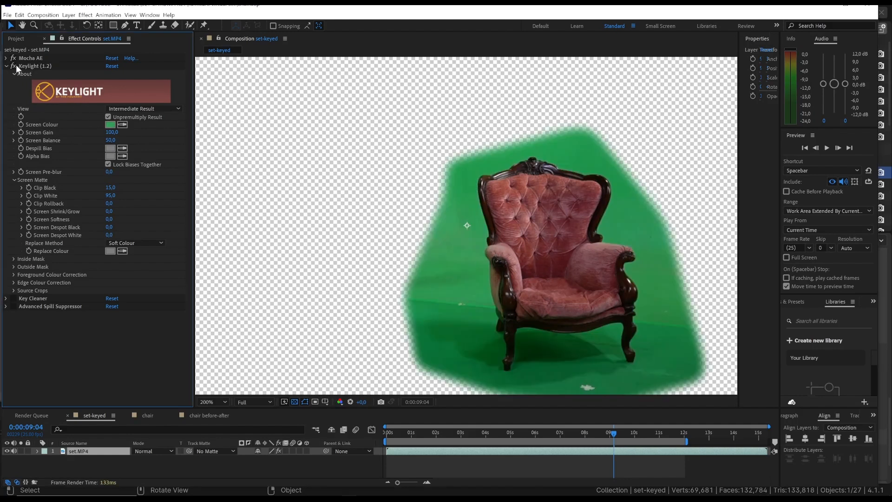
pyautogui.click(13, 66)
pyautogui.click(158, 109)
pyautogui.click(130, 187)
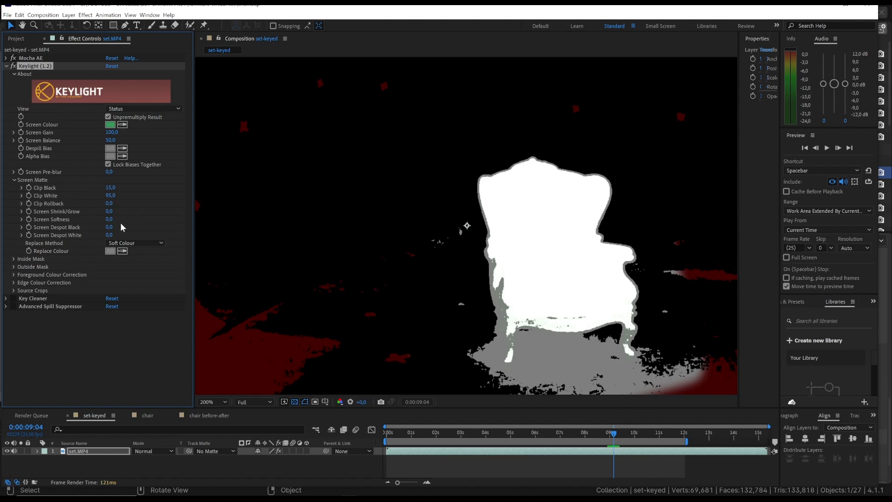
# Step: Try higher Clip Black values in the Screen Matte of Keylight and settle on 18
pyautogui.click(111, 188)
pyautogui.press('Up')
pyautogui.press('Up')
pyautogui.press('Up')
pyautogui.press('Up')
pyautogui.press('Up')
pyautogui.press('Up')
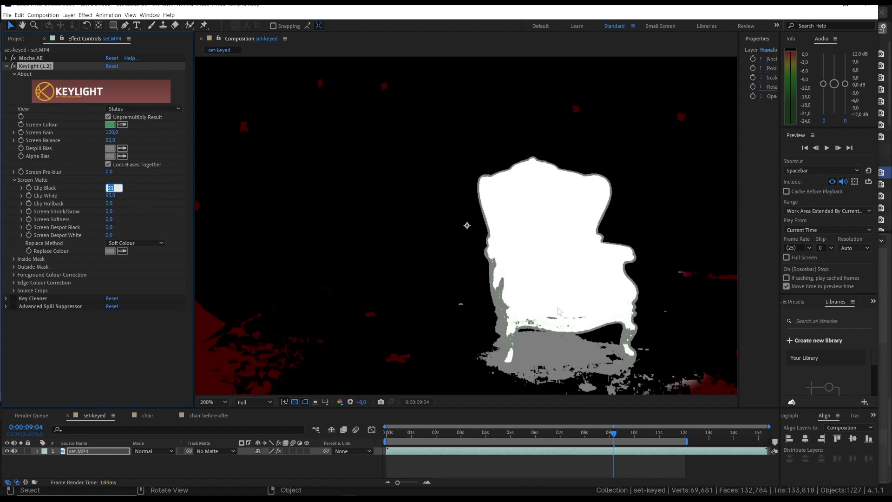
pyautogui.press('Down')
pyautogui.press('Down')
pyautogui.press('Down')
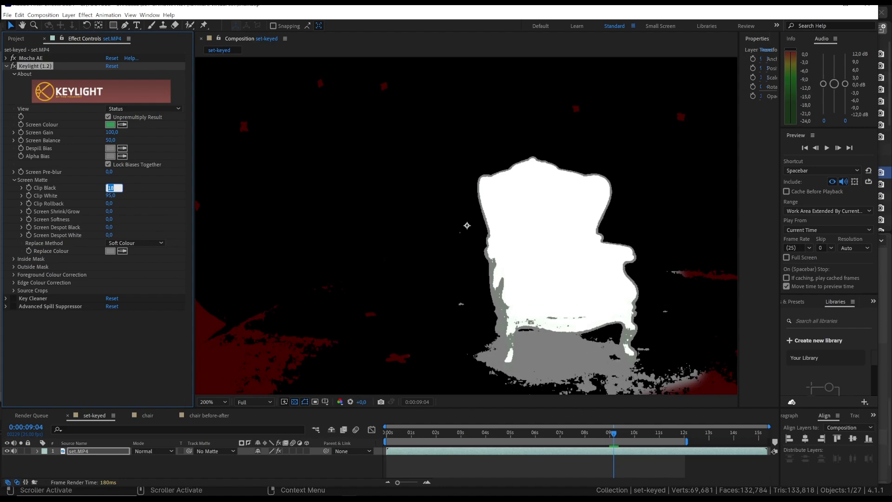
# Step: Return the Keylight view to Intermediate Result and enable the Advanced Spill Suppressor effect on the chair footage
pyautogui.click(118, 109)
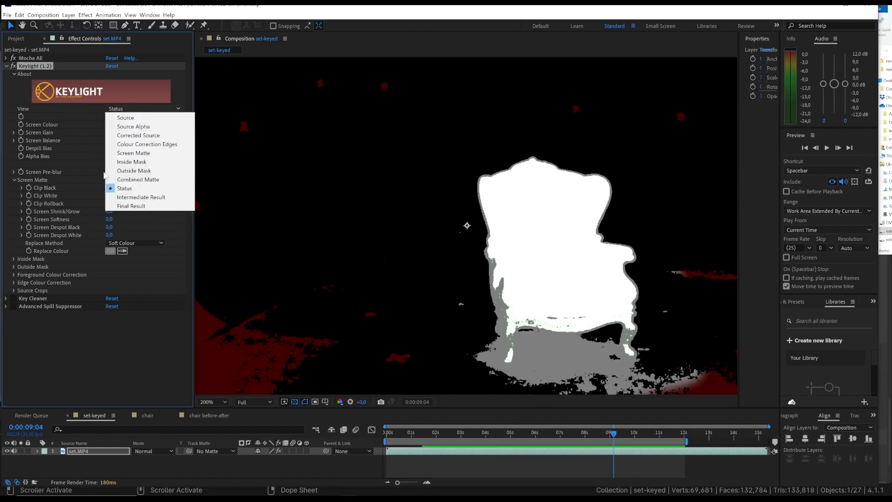
pyautogui.click(131, 197)
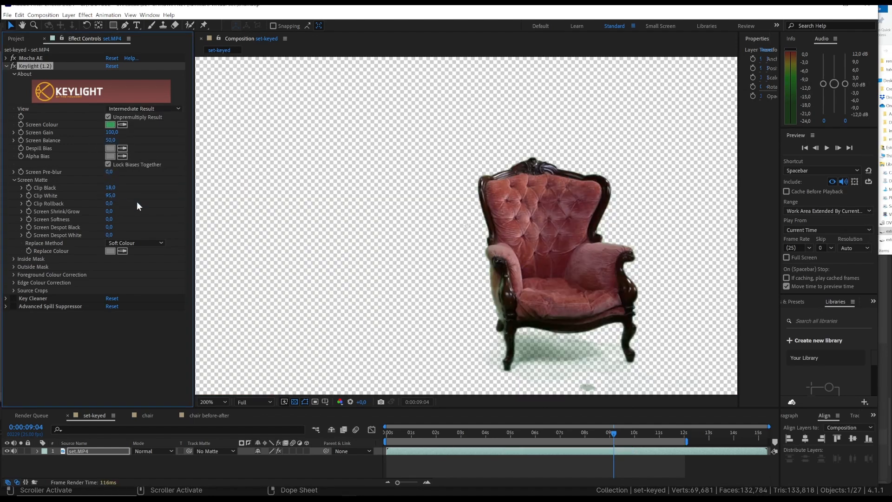
pyautogui.click(13, 307)
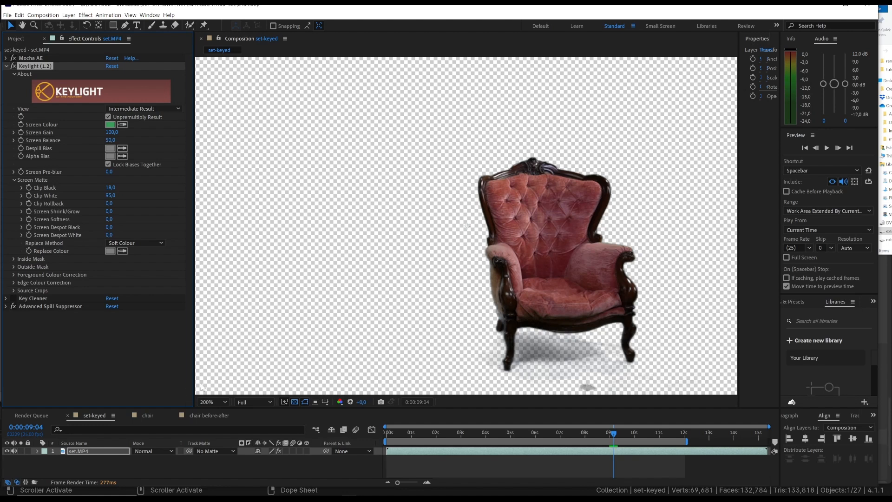
# Step: Display the composition's alpha channel and examine the shadow matte under the chair at 800%
pyautogui.click(340, 402)
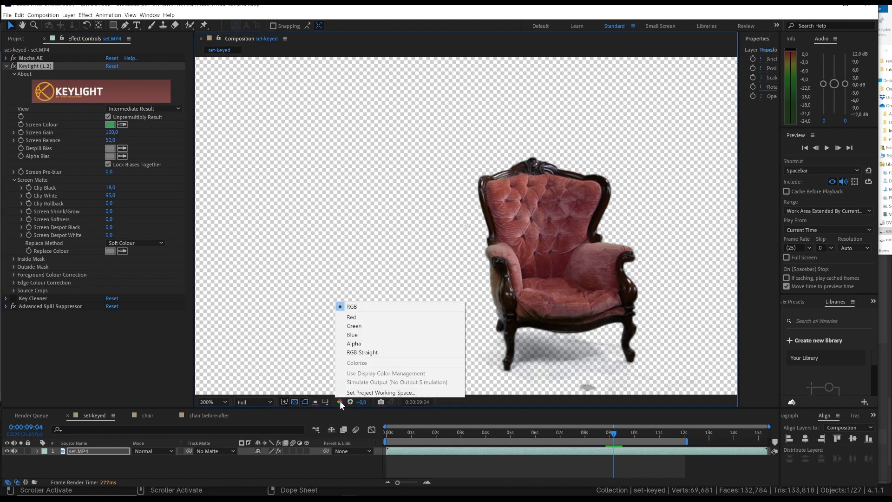
pyautogui.click(353, 343)
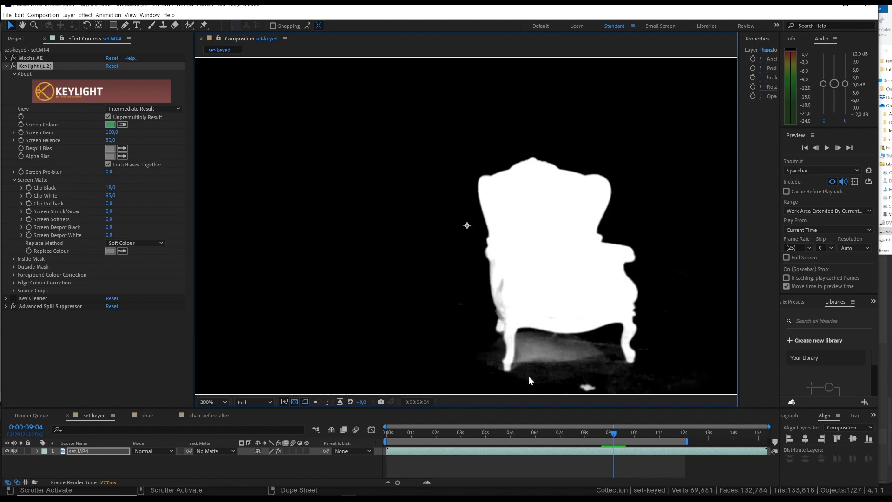
pyautogui.press('.')
pyautogui.press('.')
pyautogui.press(',')
pyautogui.press(',')
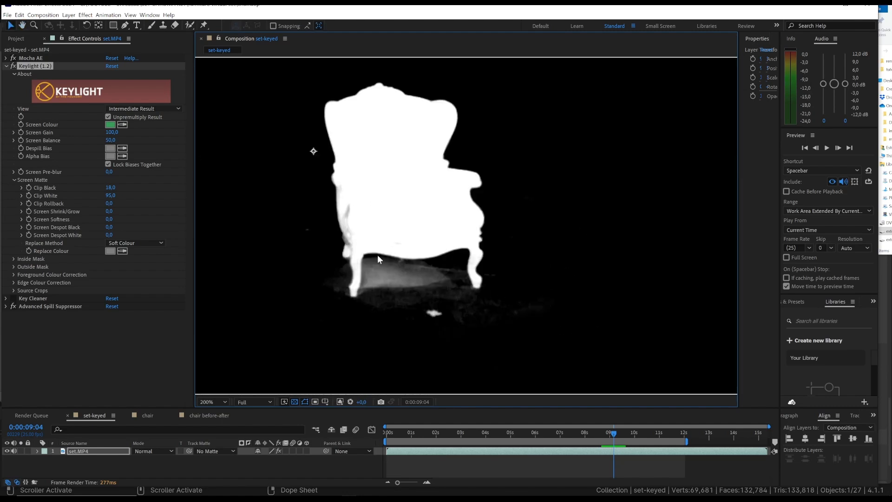
pyautogui.scroll(4, 441, 297)
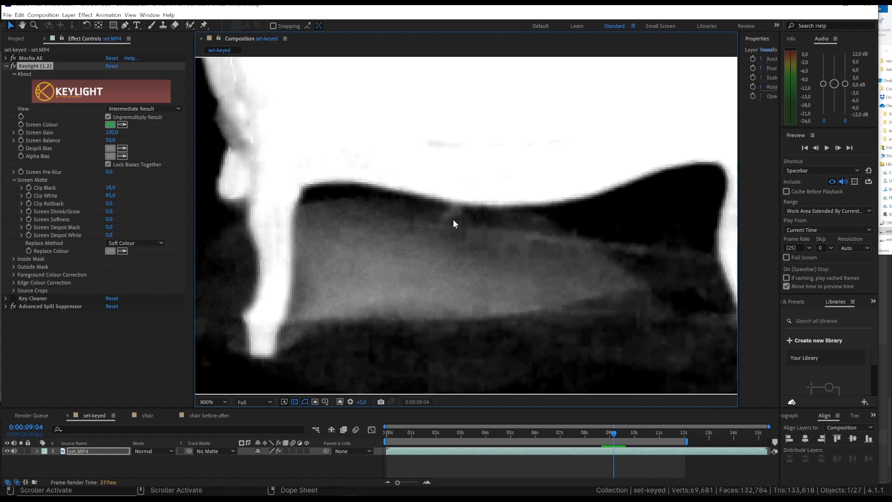
# Step: Check the matte against the Keylight effect and enable the Key Cleaner effect
pyautogui.click(14, 64)
pyautogui.click(14, 64)
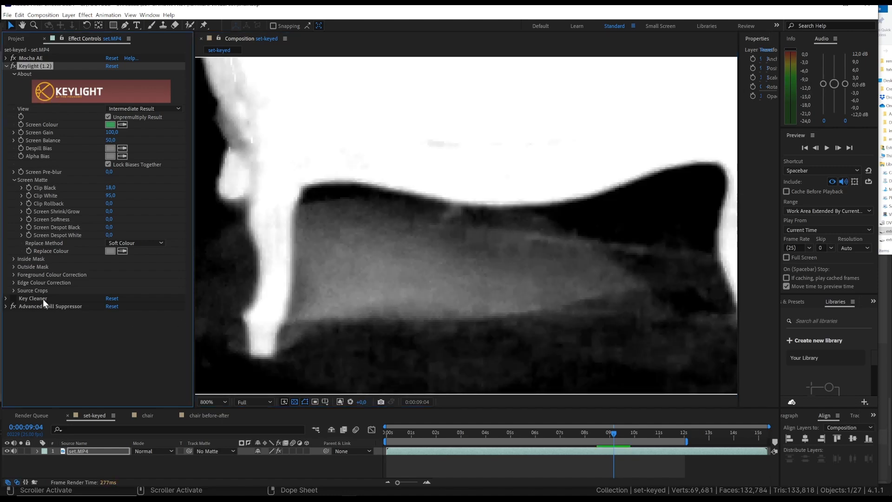
pyautogui.click(14, 299)
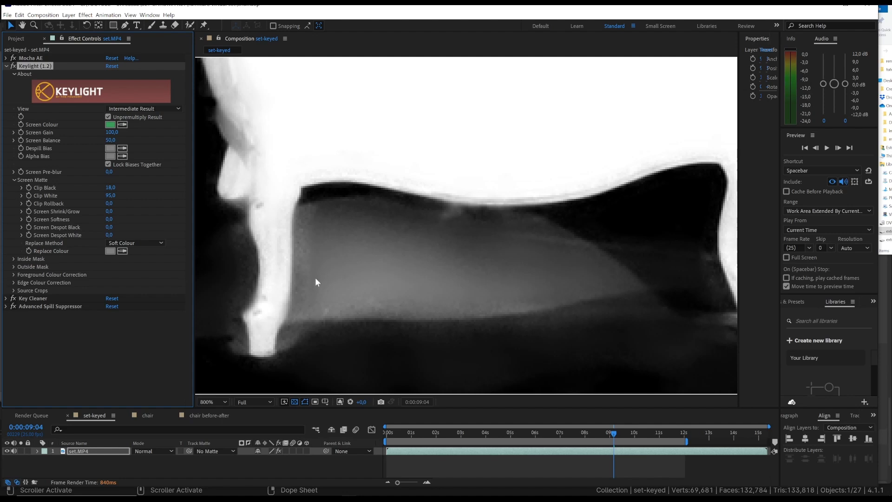
# Step: Examine the cleaned alpha matte around the chair's body, legs and floor shadow with Key Cleaner
pyautogui.scroll(-1, 324, 197)
pyautogui.moveTo(378, 179); pyautogui.dragTo(376, 325, button='middle')
pyautogui.moveTo(464, 243)
pyautogui.mouseDown(button='middle')
pyautogui.moveTo(458, 321)
pyautogui.moveTo(465, 232)
pyautogui.mouseUp(button='middle')
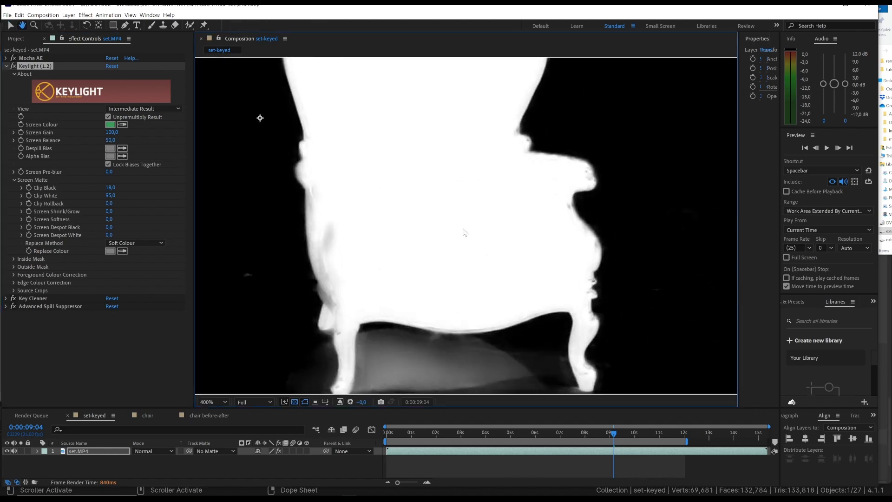
pyautogui.moveTo(444, 262); pyautogui.dragTo(438, 206, button='middle')
pyautogui.scroll(2, 434, 223)
pyautogui.moveTo(418, 313); pyautogui.dragTo(421, 207, button='middle')
pyautogui.scroll(-1, 395, 223)
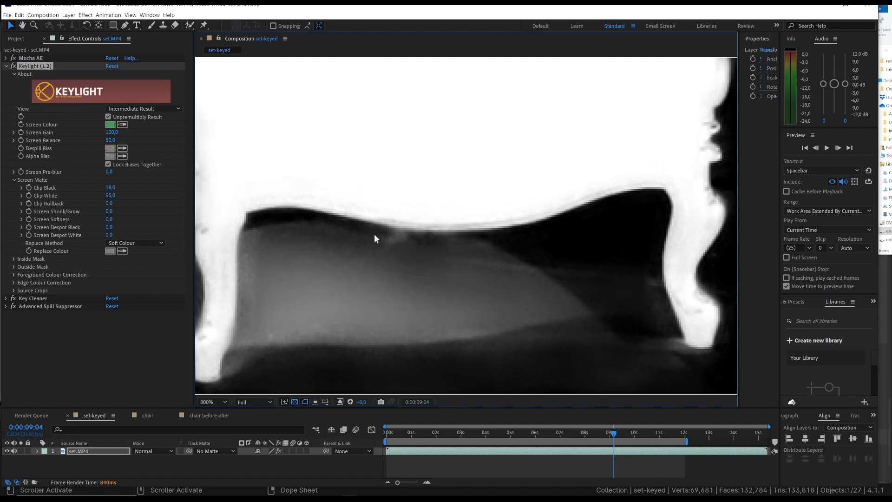
pyautogui.click(13, 299)
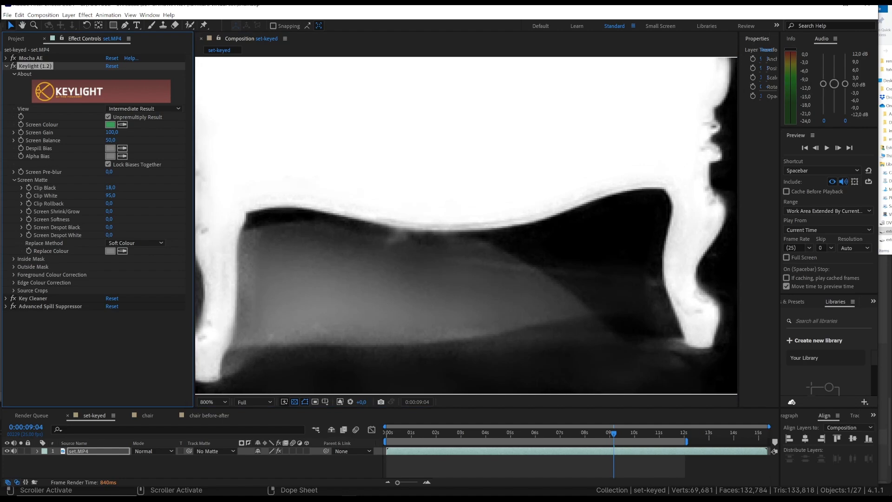
# Step: Switch to Blender, move the timeline to frame 117 and briefly preview the chair's playback in the rendered room
pyautogui.hotkey('alt', 'Tab')
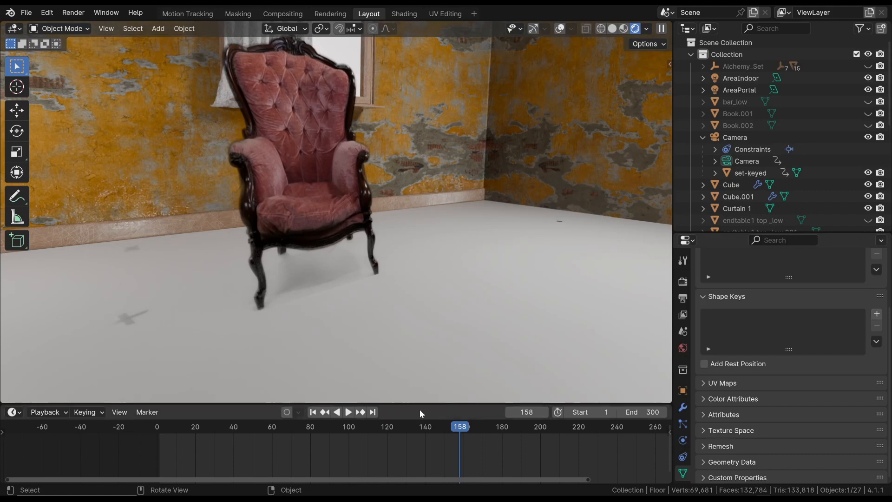
pyautogui.click(382, 428)
pyautogui.press('space')
pyautogui.press('space')
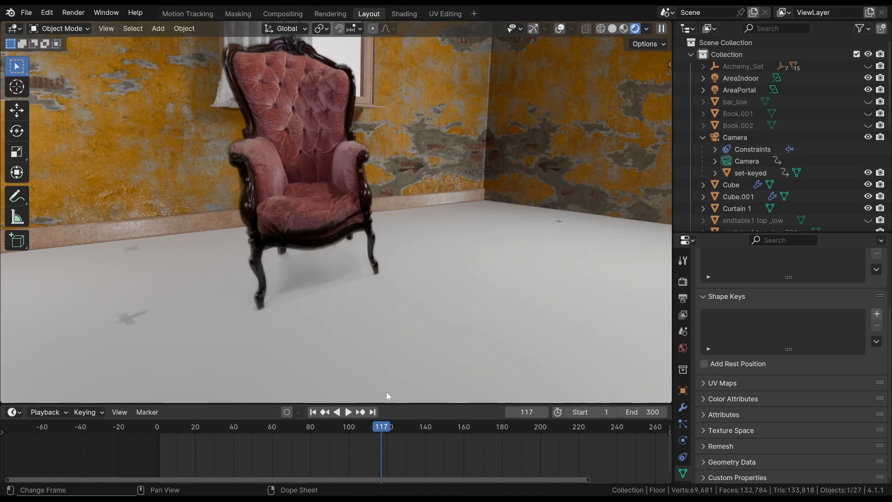